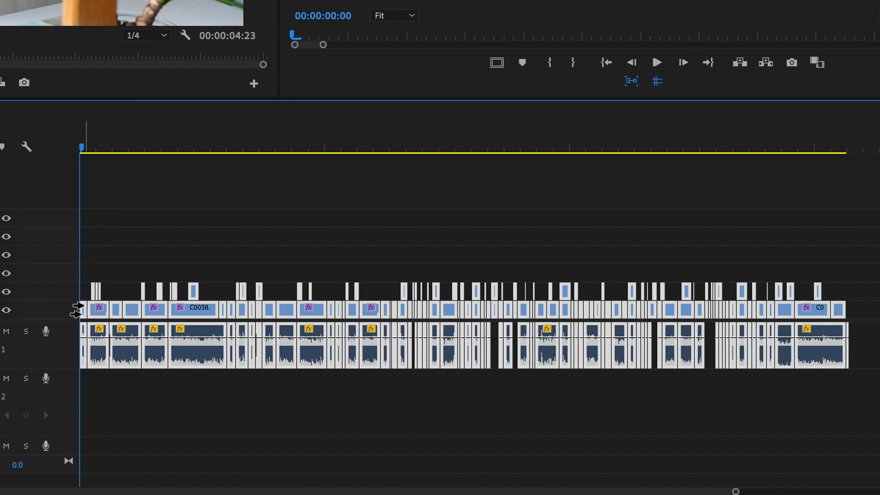
drag(78, 308, 191, 309)
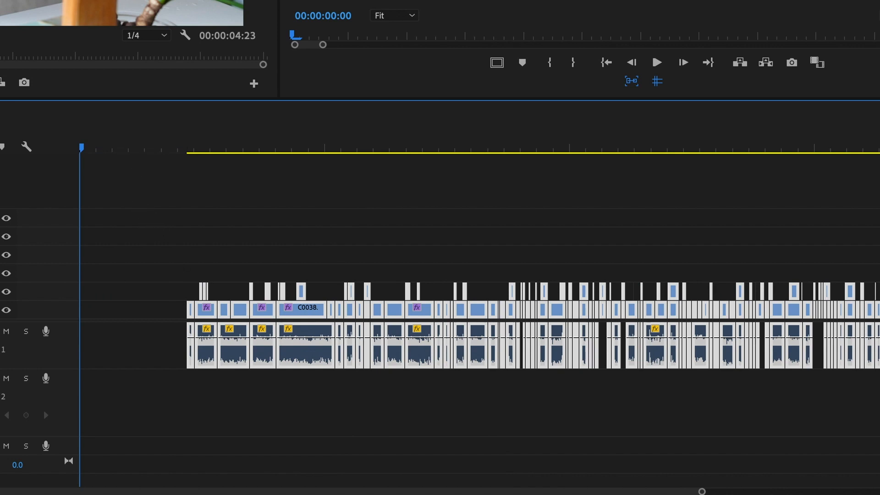
drag(123, 145, 63, 151)
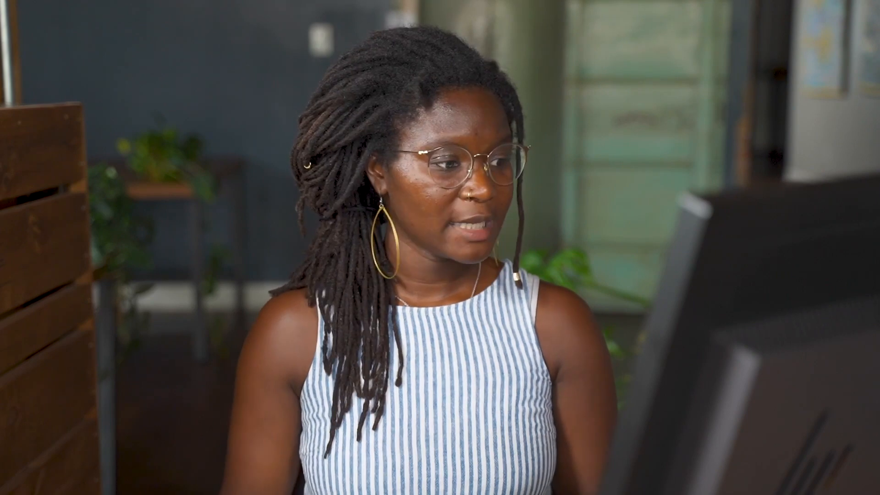
Step: Add the DSC01947.JPG image to the sequence and set its scale to 34
drag(30, 299, 532, 295)
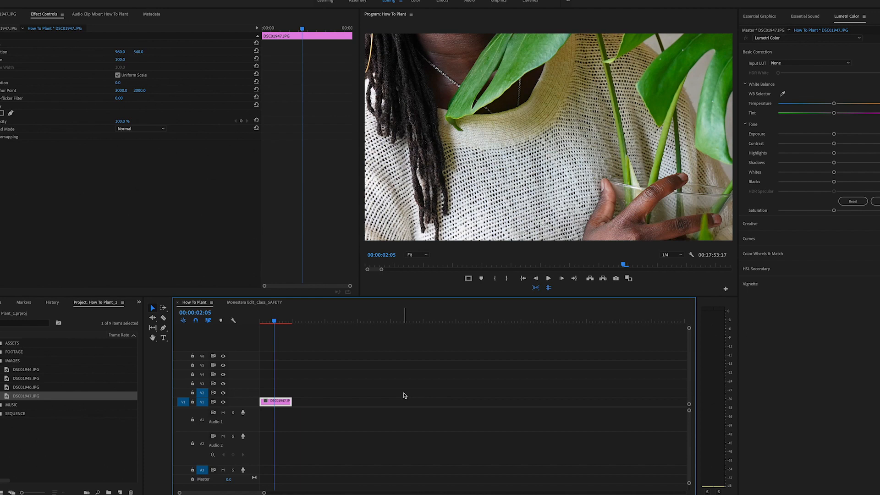
click(43, 14)
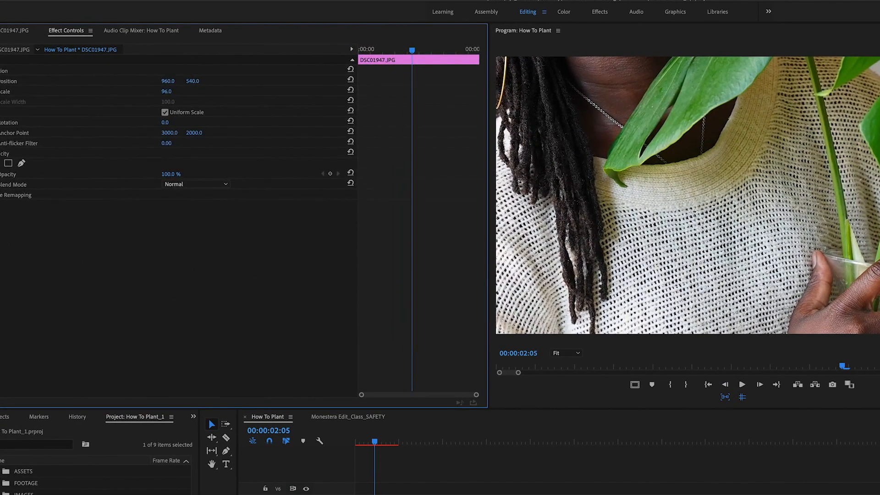
drag(165, 91, 135, 91)
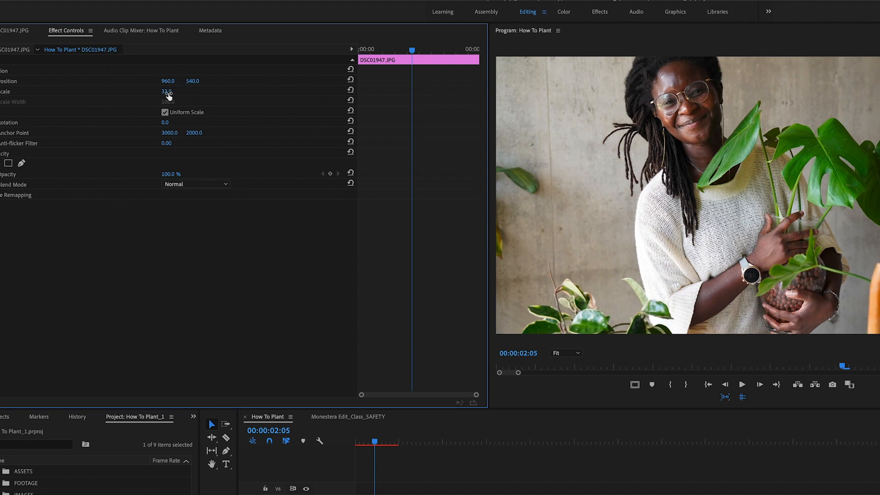
mouse_move(168, 93)
mouse_down()
mouse_move(176, 92)
mouse_move(158, 93)
mouse_up()
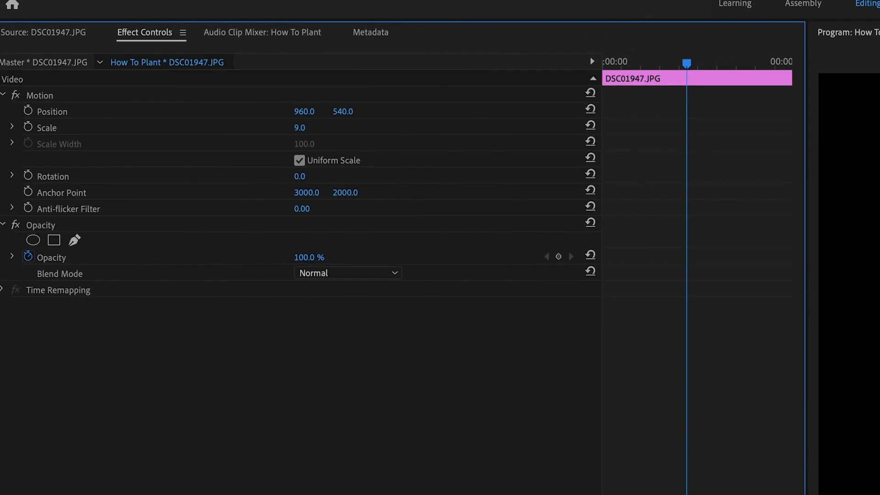
drag(299, 128, 310, 128)
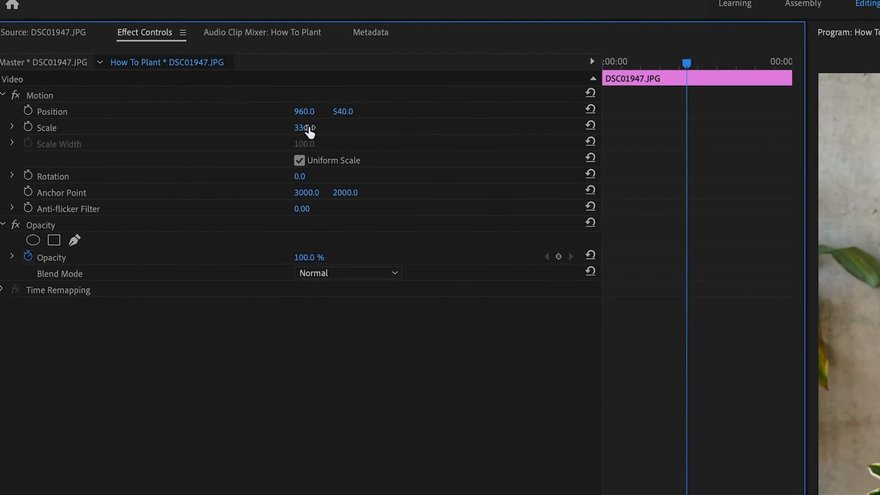
click(302, 128)
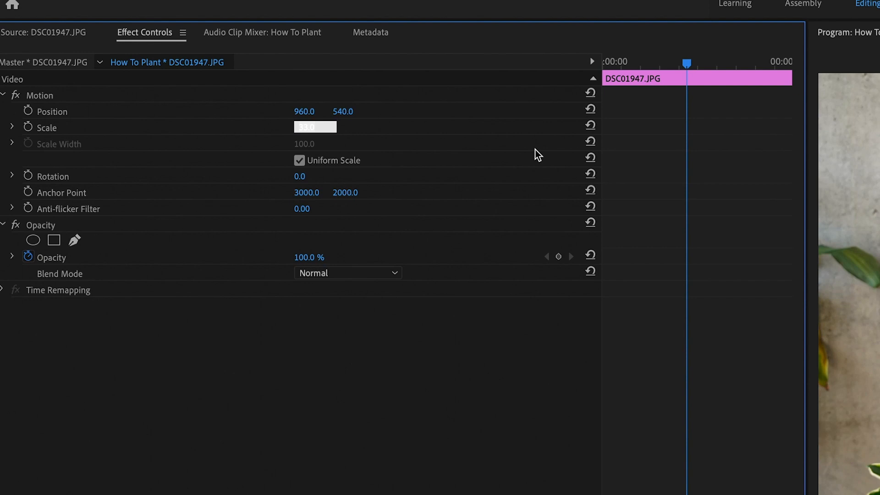
key(Return)
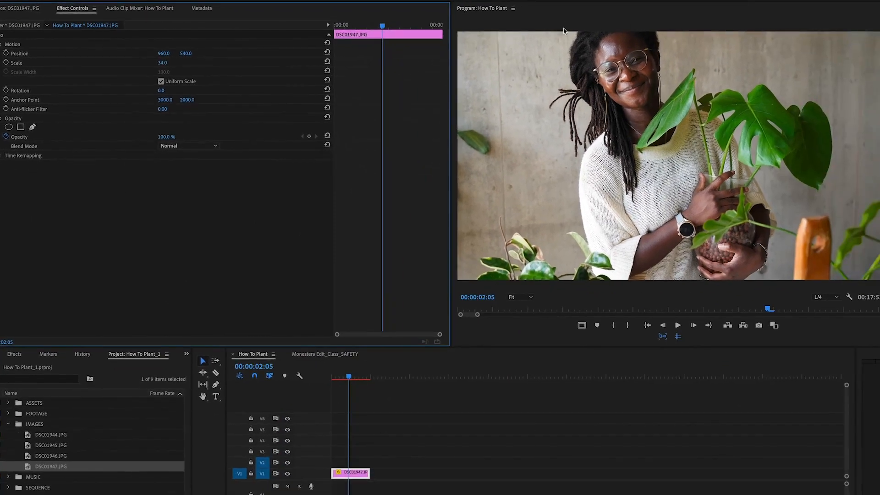
Step: Set the image's vertical position to 595 to move it down in the frame
drag(185, 55, 209, 55)
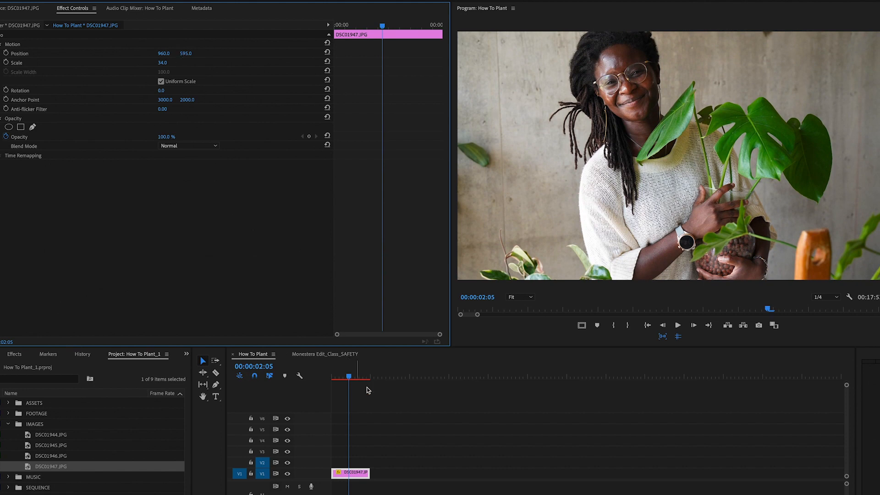
drag(355, 377, 320, 378)
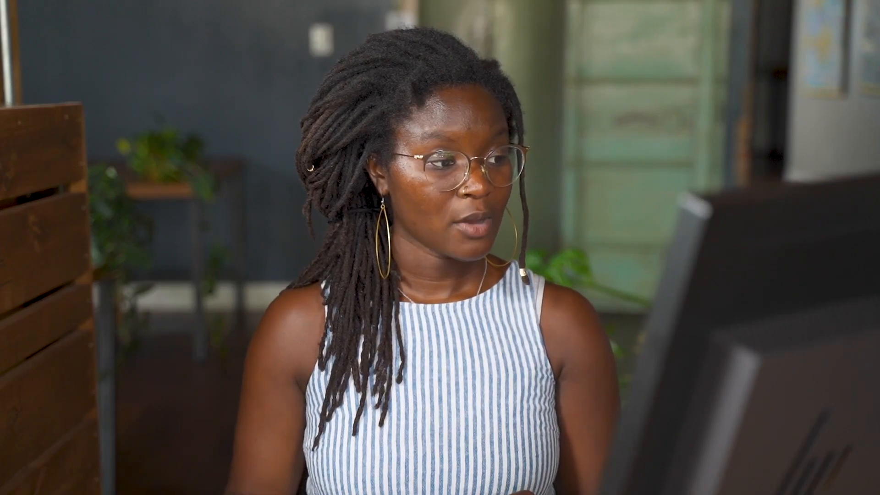
Step: Trim the DSC01947.JPG clip to a duration of 8 frames, advancing the playhead +8 frames as the guide
click(181, 118)
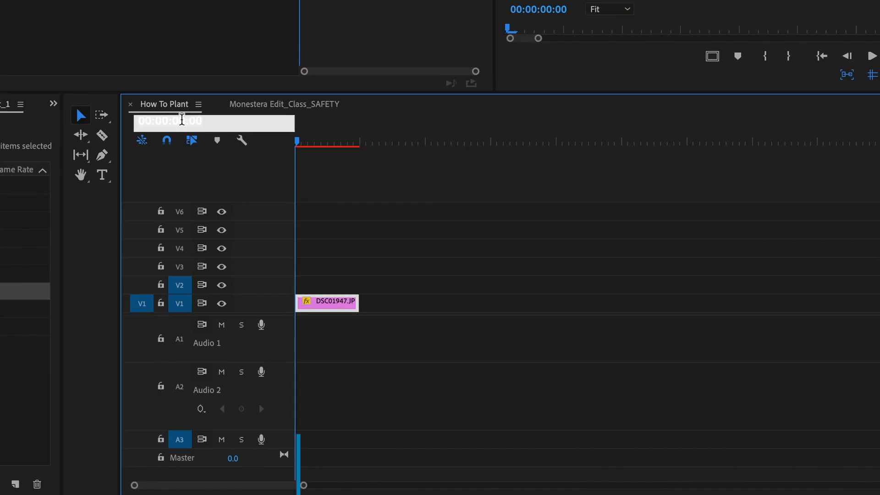
text(+8)
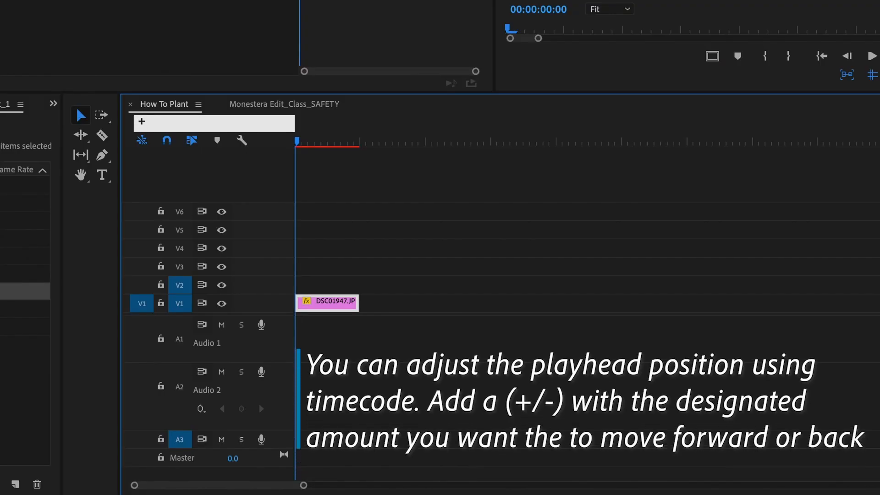
key(Return)
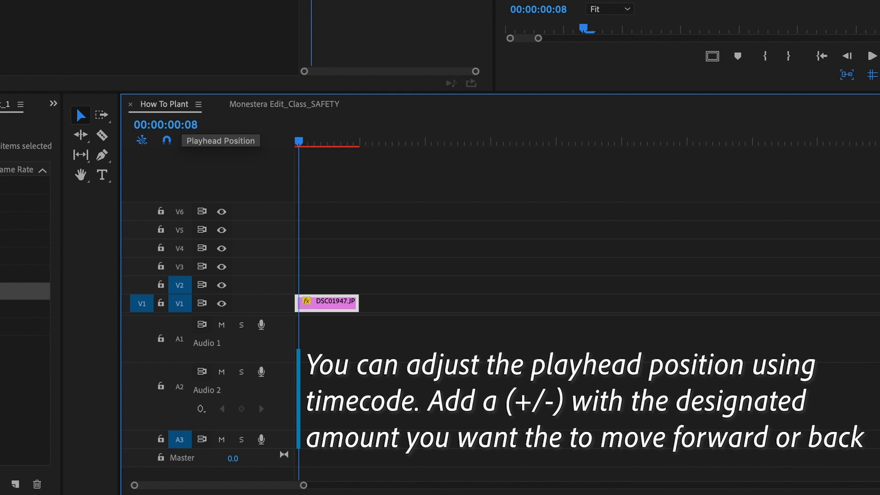
key(equal)
key(equal)
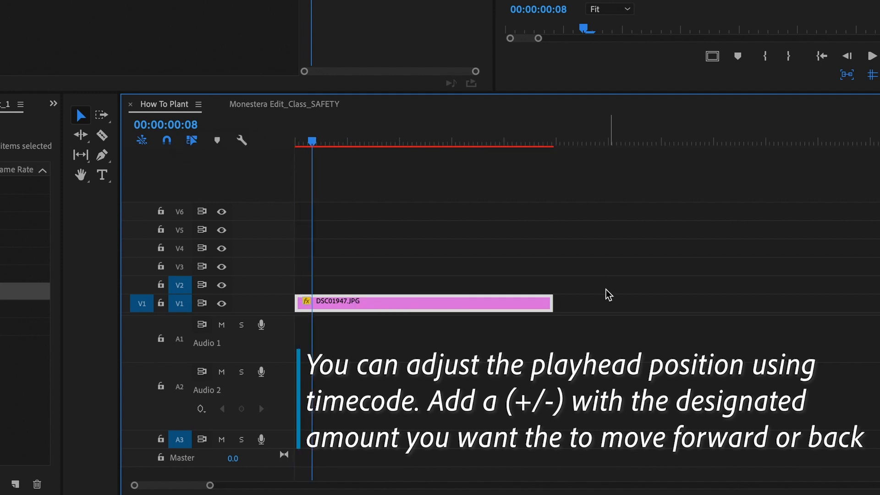
drag(553, 302, 312, 303)
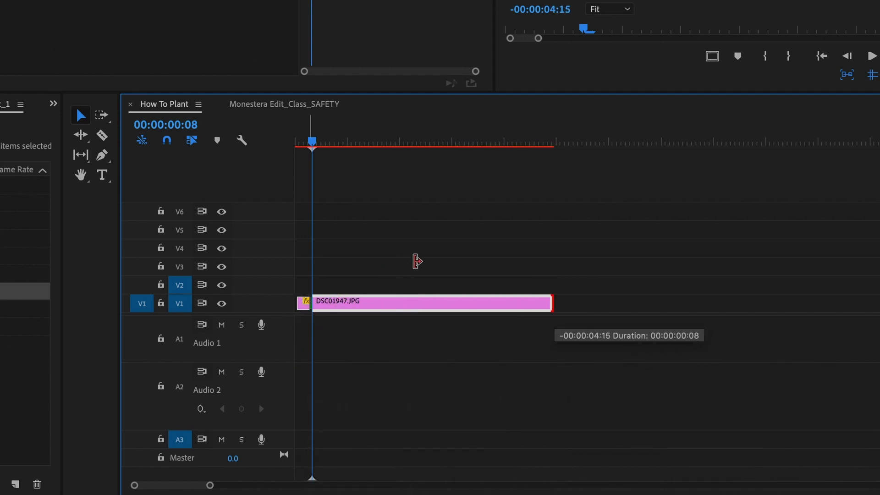
drag(417, 262, 431, 260)
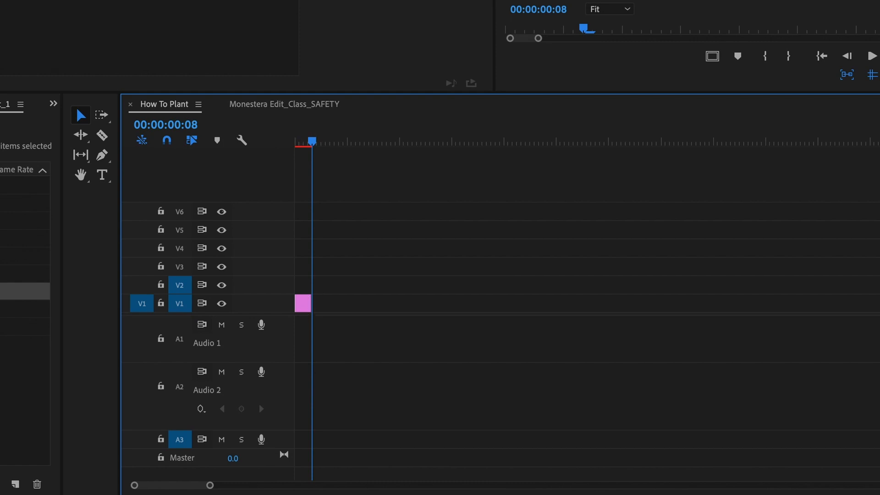
Step: Place DSC01946.JPG on track V1 directly after the first clip
click(13, 273)
drag(13, 274, 317, 305)
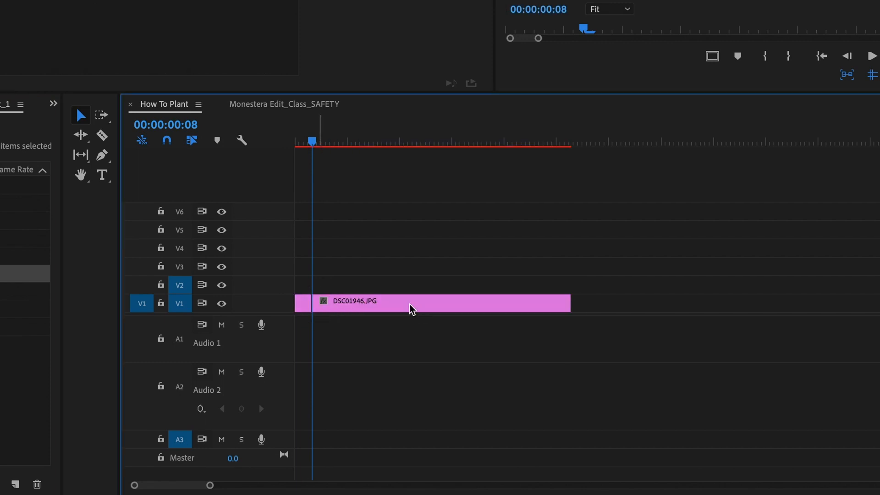
click(300, 303)
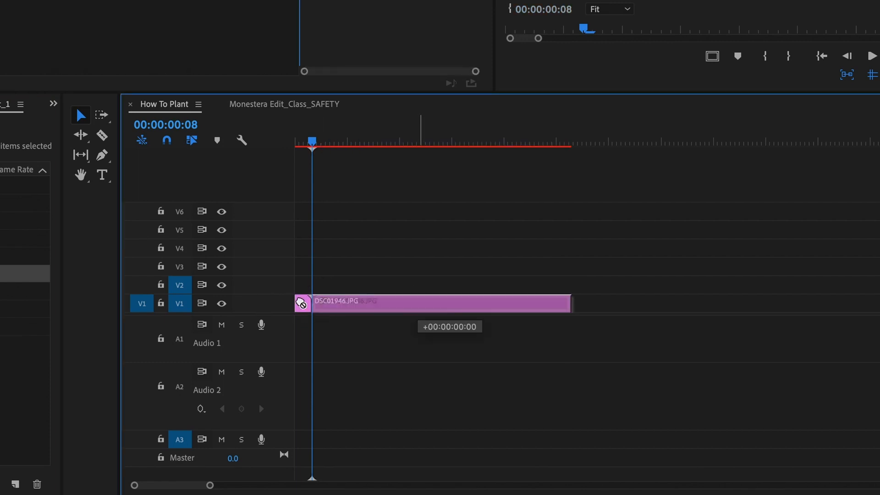
click(307, 305)
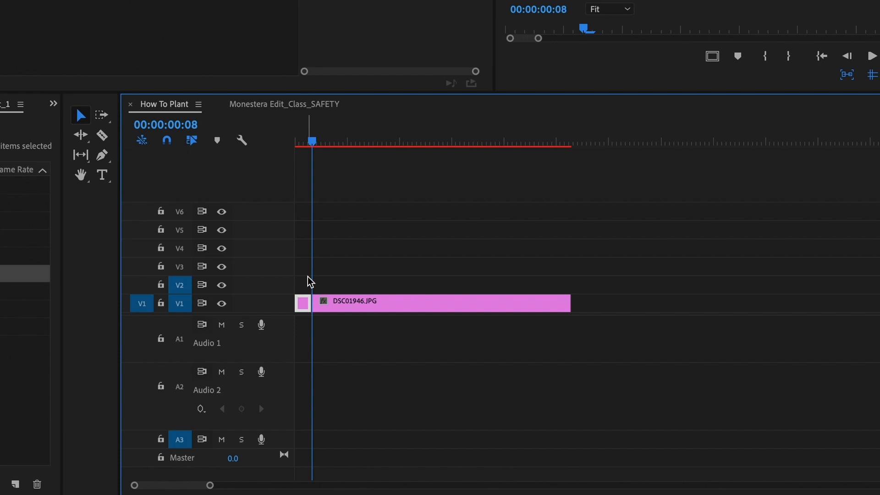
Step: Copy the first clip's Motion effect settings
click(304, 141)
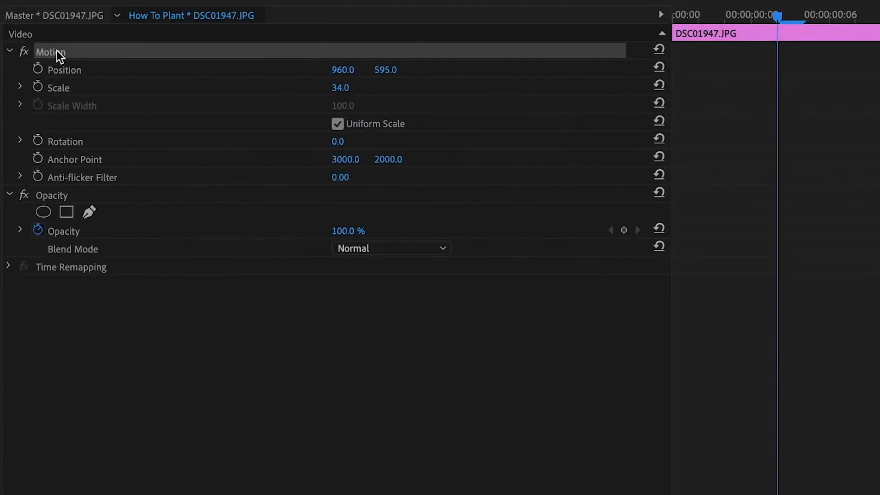
key(ctrl+c)
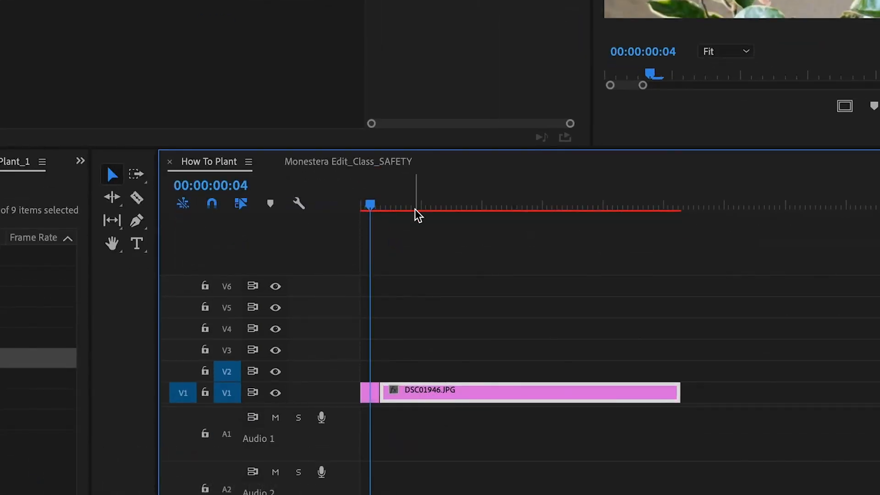
Step: Paste the copied Motion attributes onto the DSC01946.JPG clip
click(413, 205)
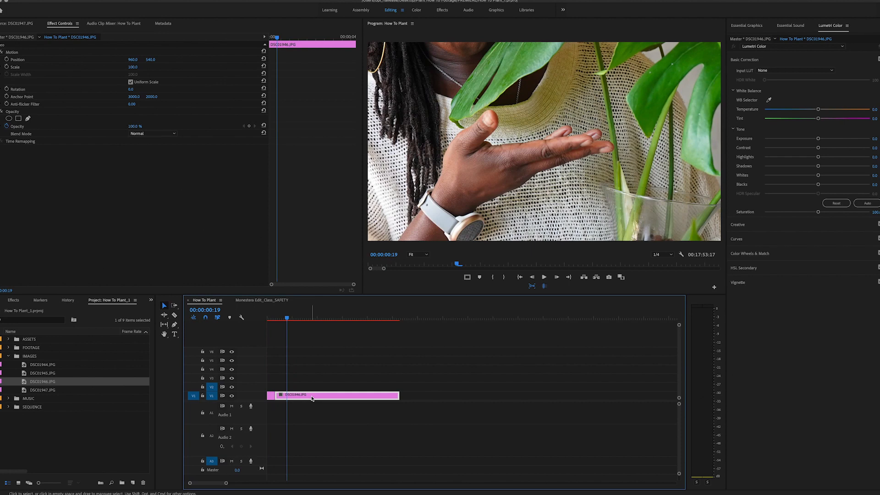
key(ctrl+v)
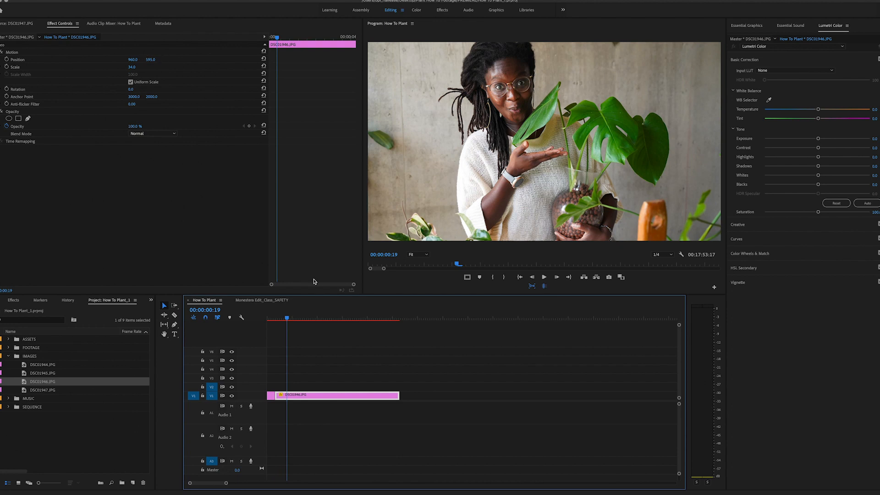
Step: Trim the DSC01946.JPG clip to 8 frames, moving the playhead +8 frames to mark its end
drag(287, 317, 276, 317)
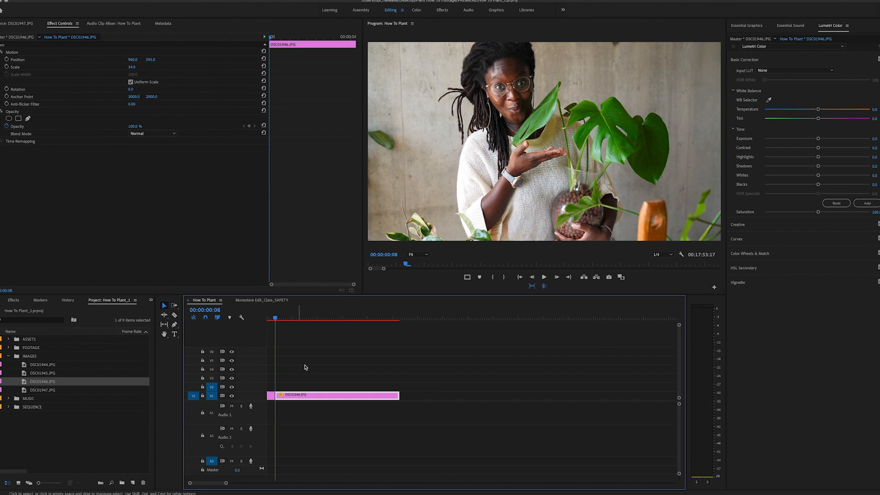
click(230, 310)
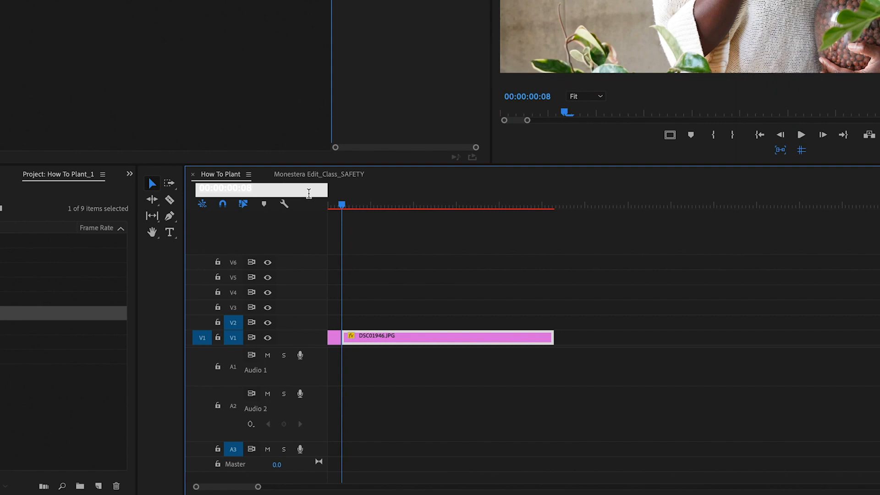
text(+8)
key(Return)
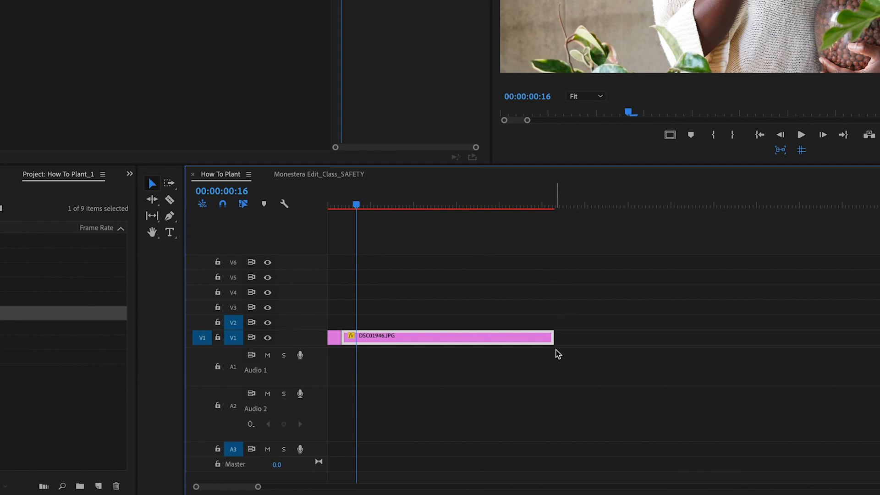
drag(549, 338, 347, 336)
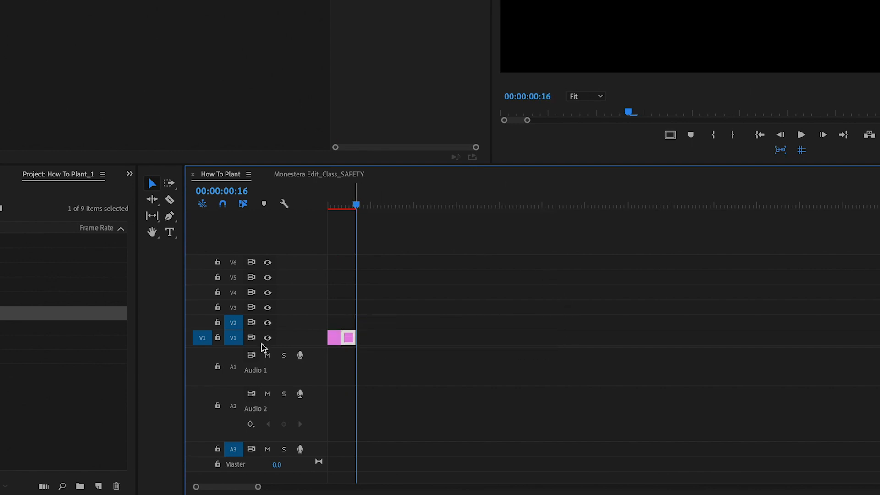
Step: Add DSC01945.JPG after the second clip and trim it to 8 frames using a +8 playhead offset
drag(64, 298, 364, 337)
click(376, 196)
click(236, 190)
drag(377, 199, 356, 203)
click(237, 191)
text(+8)
key(Return)
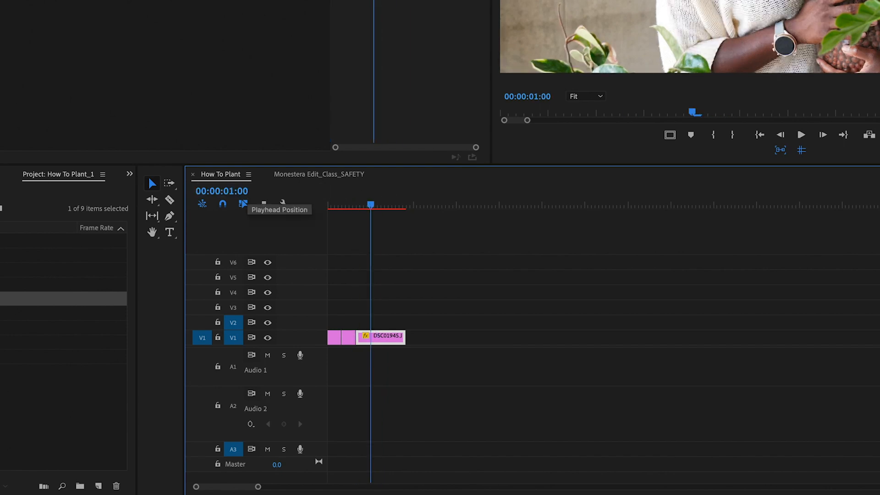
drag(402, 340, 370, 340)
Step: Add DSC01944.JPG after the third clip and trim it to 8 frames using a +8 playhead offset
drag(64, 284, 377, 335)
drag(370, 199, 397, 196)
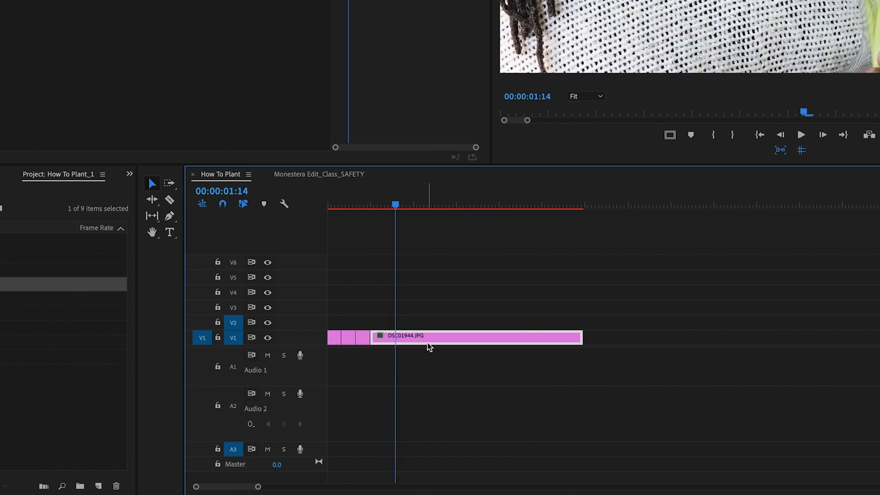
click(371, 201)
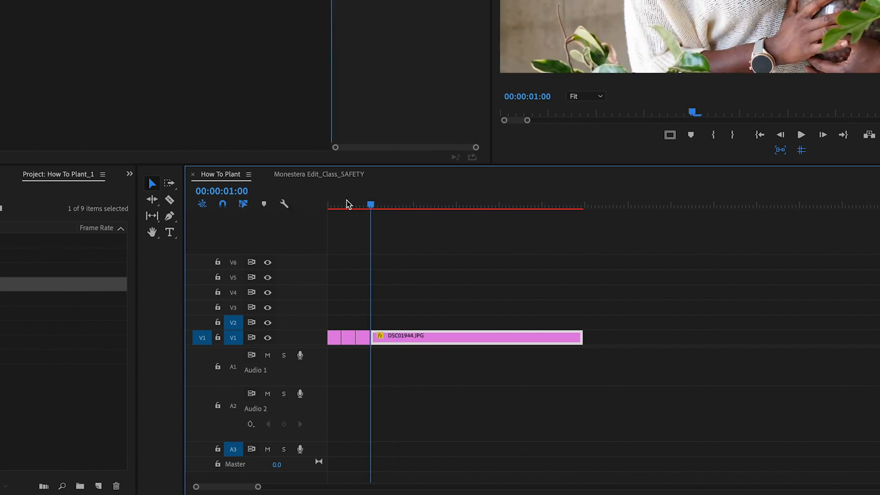
click(242, 192)
text(+8)
key(Return)
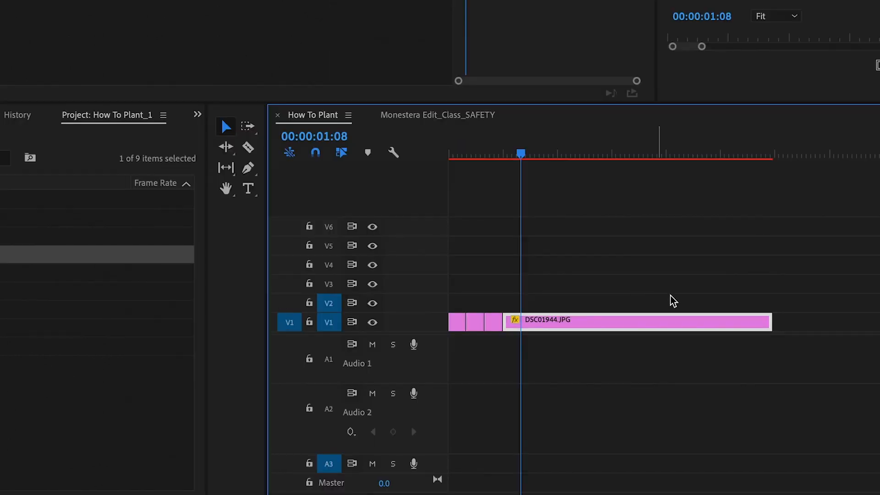
drag(770, 320, 512, 315)
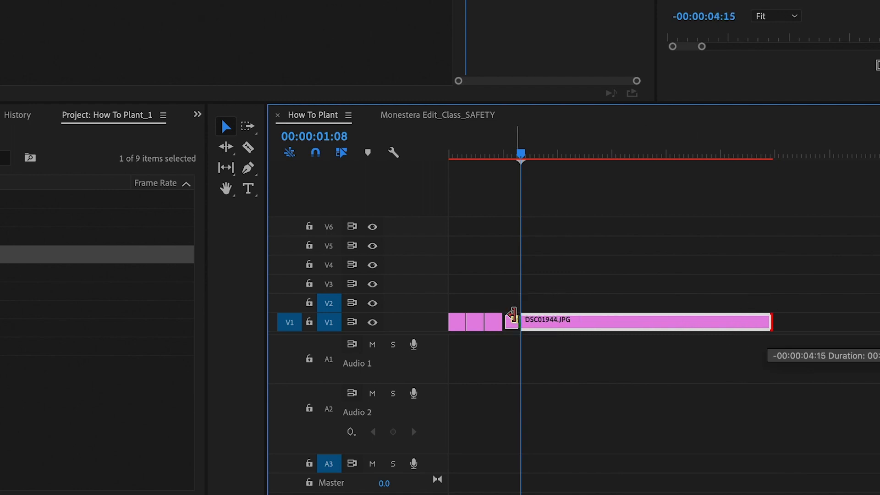
Step: Play back the four-image sequence from the start
drag(487, 152, 440, 155)
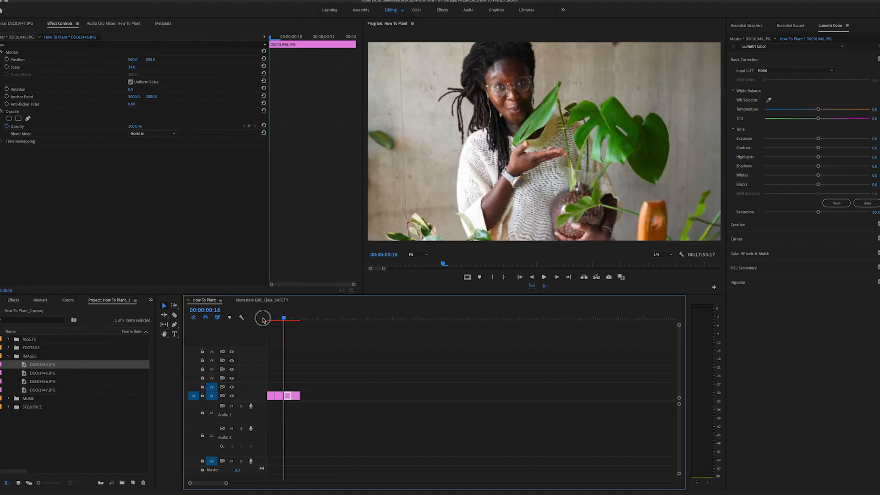
click(262, 319)
key(space)
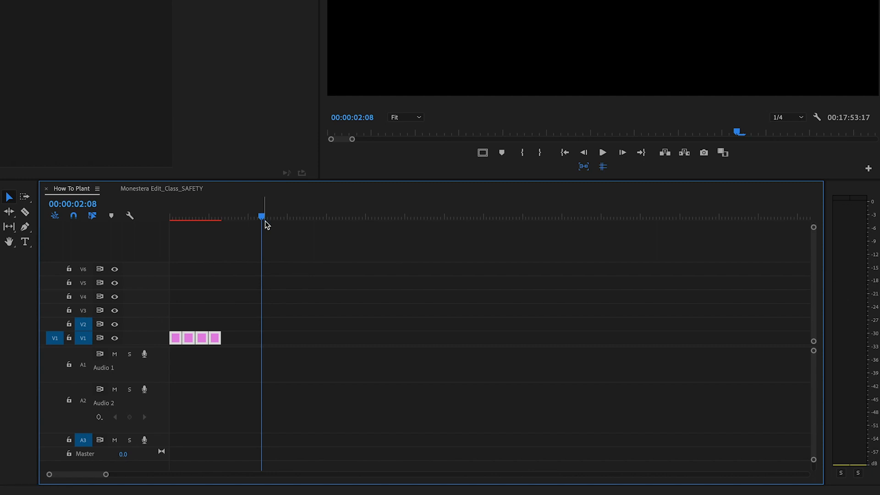
Step: Paste the four copied clips twice at the end of the sequence
drag(260, 212, 223, 220)
click(264, 245)
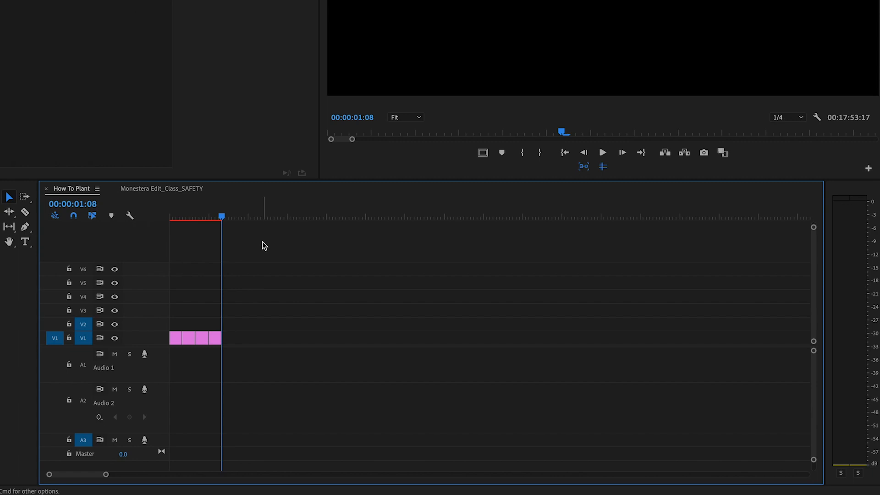
key(super+v)
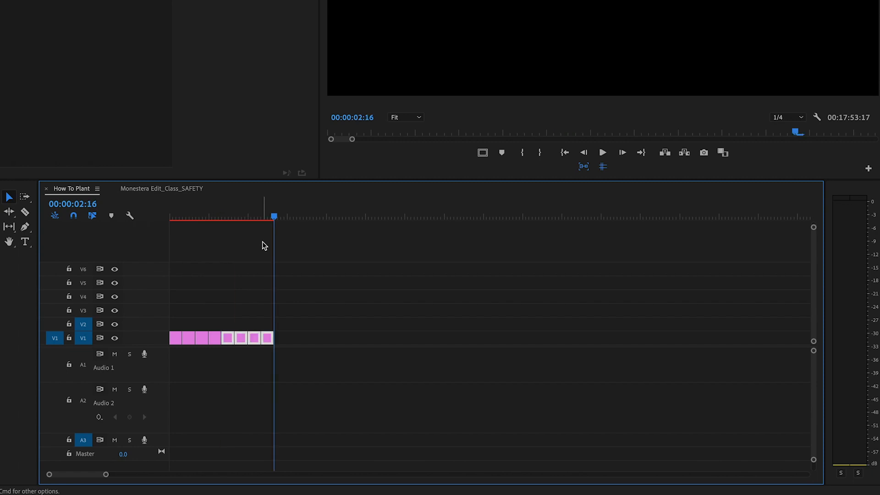
key(super+v)
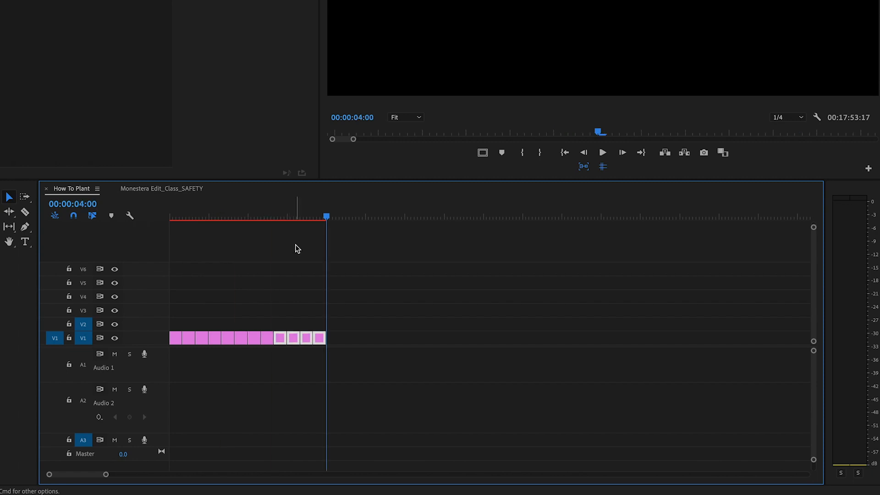
Step: Paste the four copied clips once more at the end of the sequence and play it back from the start
key(super+v)
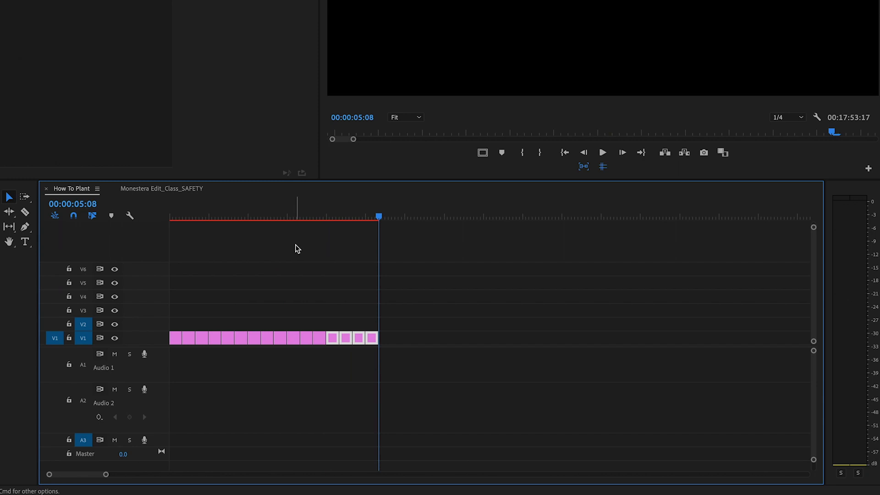
drag(242, 216, 212, 216)
drag(176, 219, 134, 216)
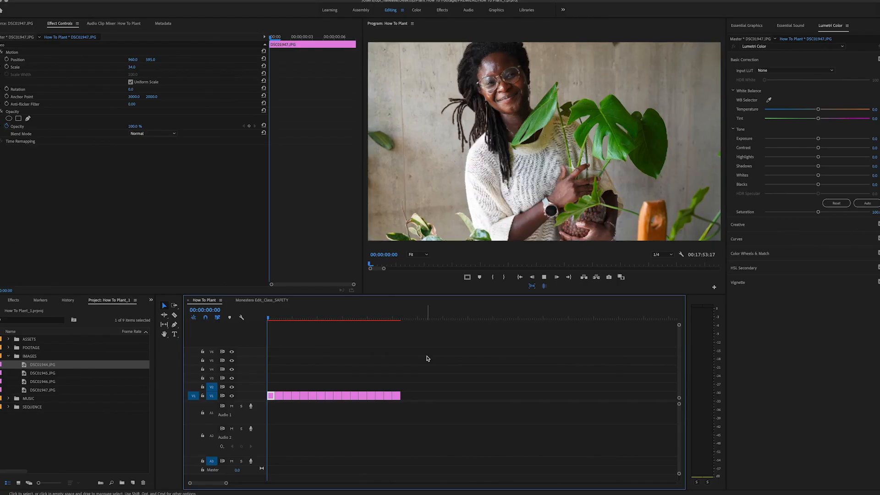
key(space)
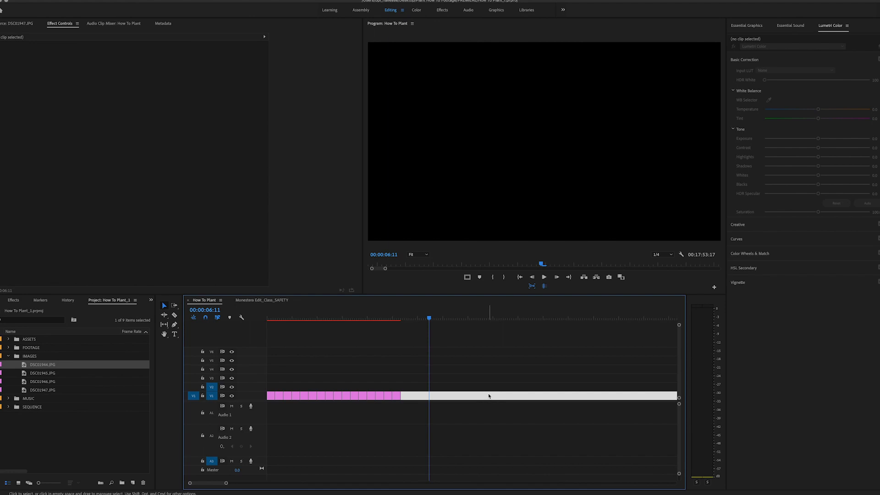
Step: Delete the selected clip following the photo sequence
key(Delete)
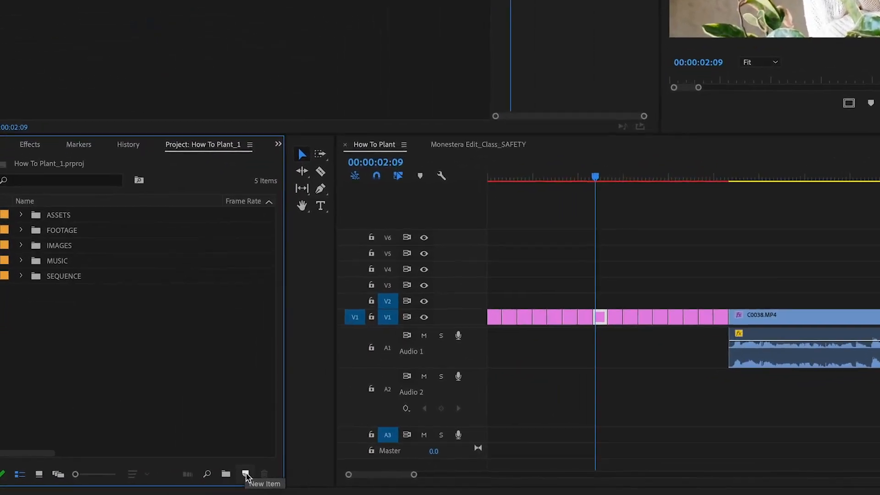
Step: Create a new 1920x1080 color matte and pick the dark green 274E17 as its color
click(246, 475)
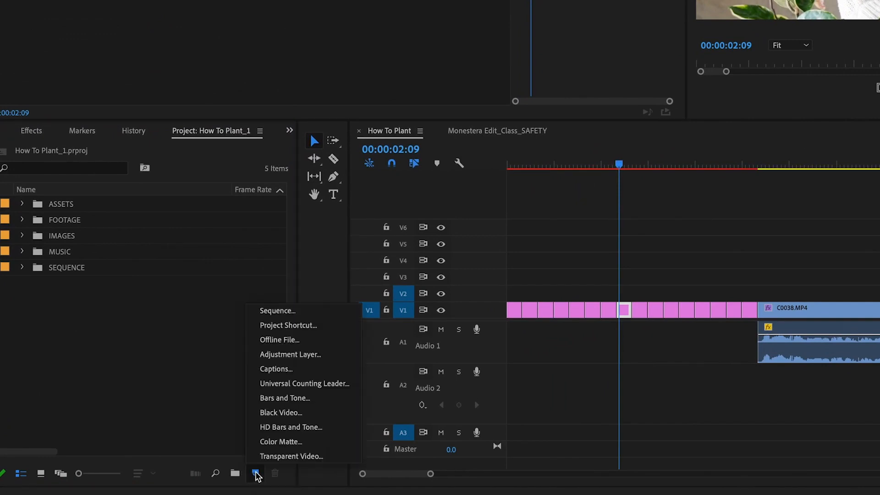
click(333, 448)
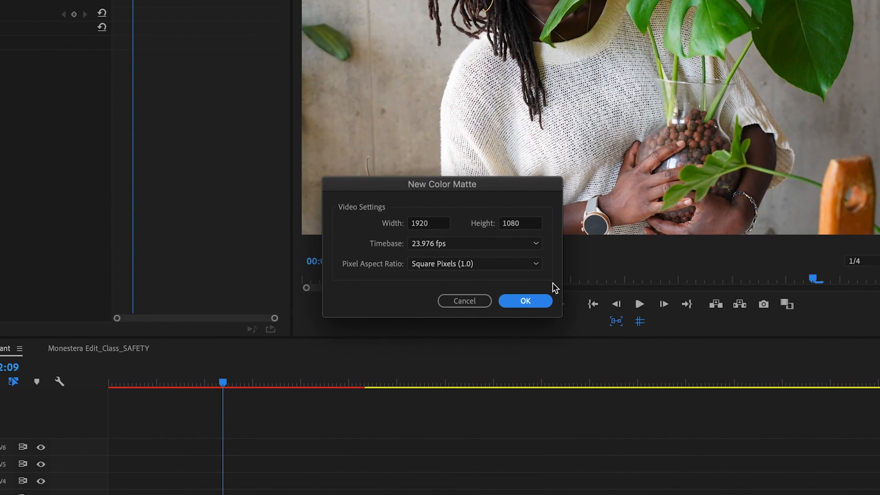
click(526, 303)
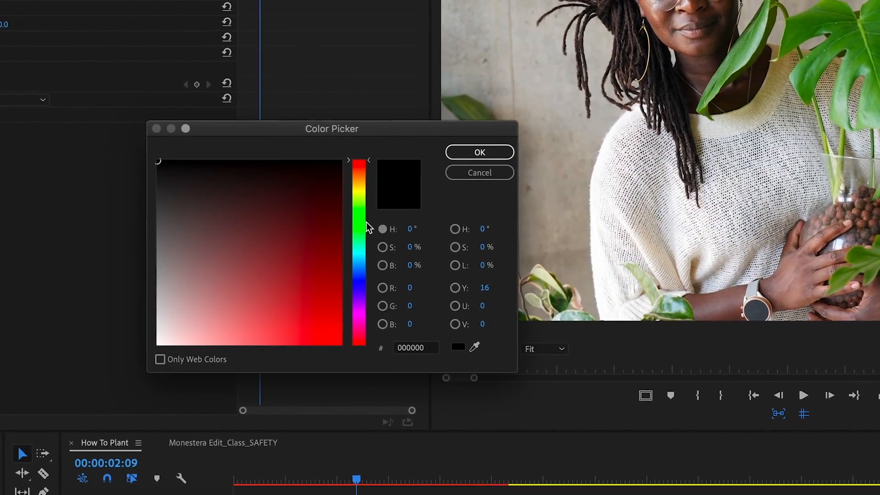
drag(361, 193, 376, 216)
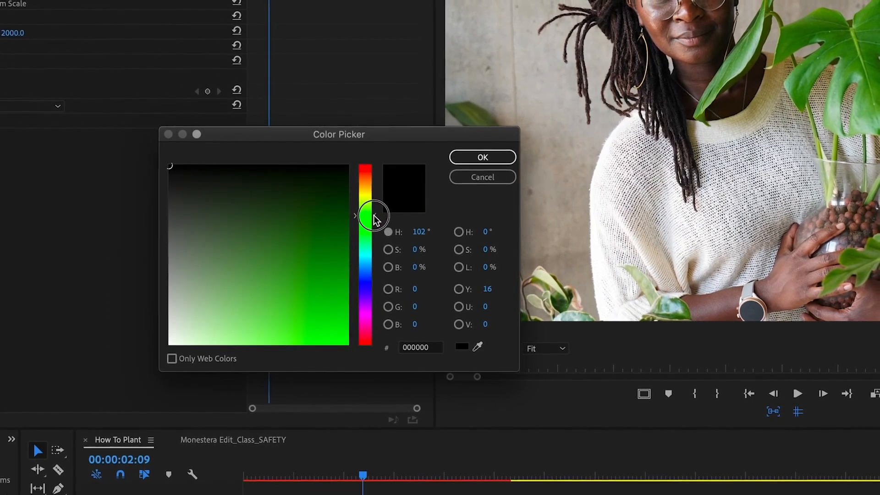
click(301, 232)
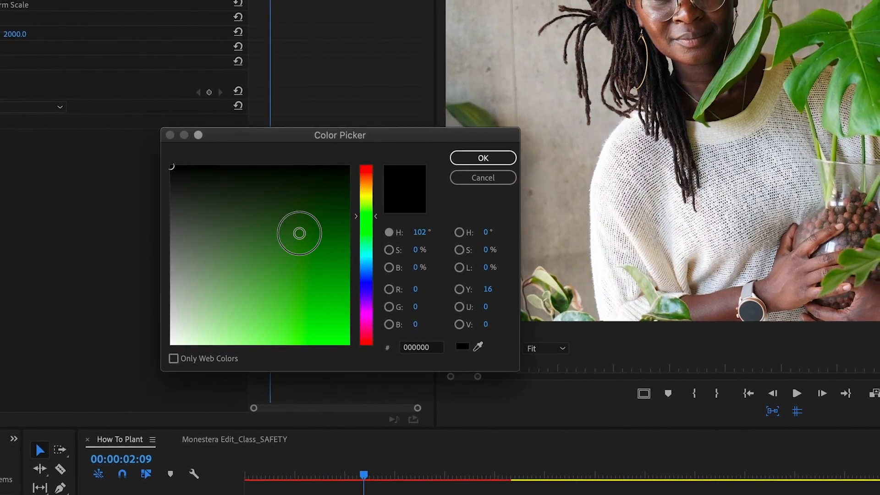
drag(307, 233, 302, 222)
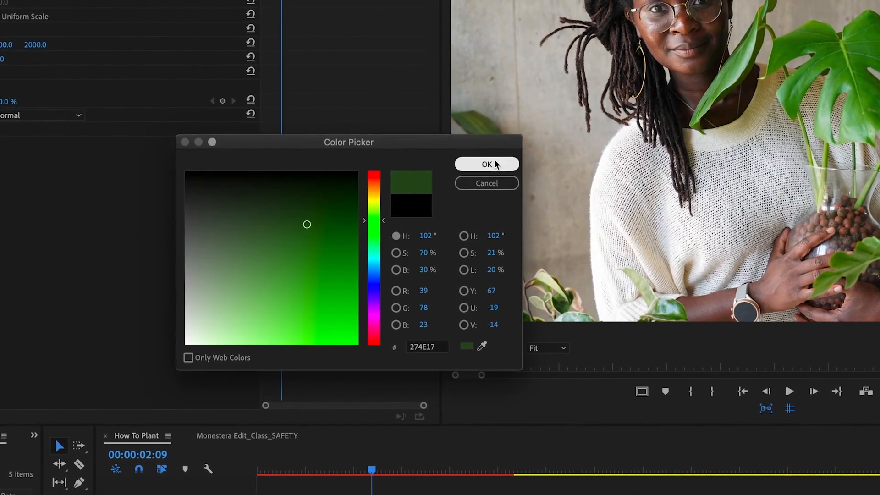
click(487, 164)
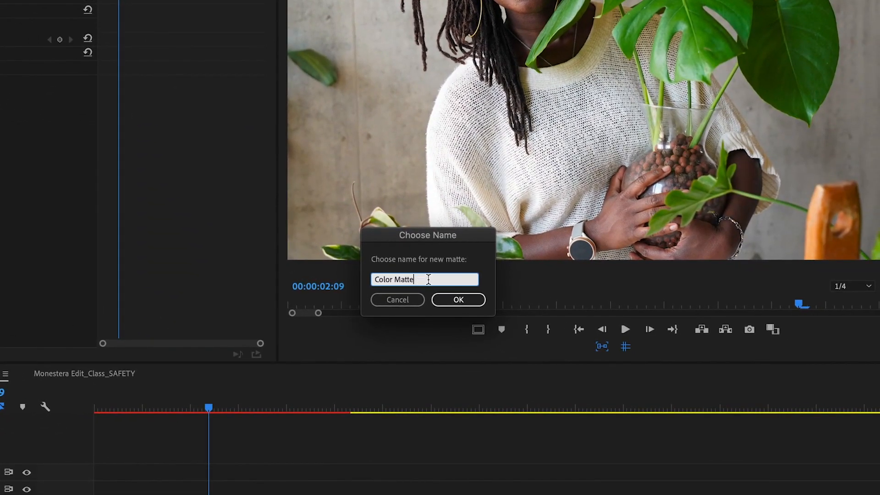
Step: Name the new color matte Green
double_click(513, 312)
key(BackSpace)
key(BackSpace)
key(BackSpace)
key(BackSpace)
key(BackSpace)
key(BackSpace)
key(BackSpace)
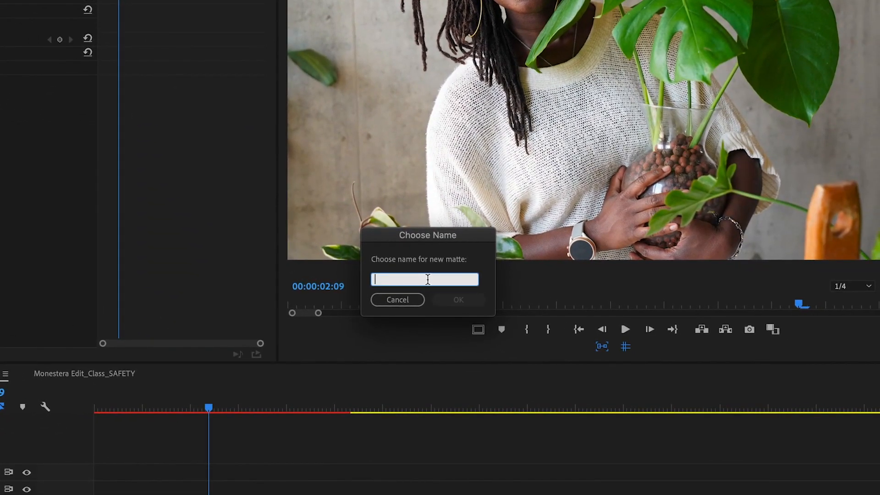
text(Green)
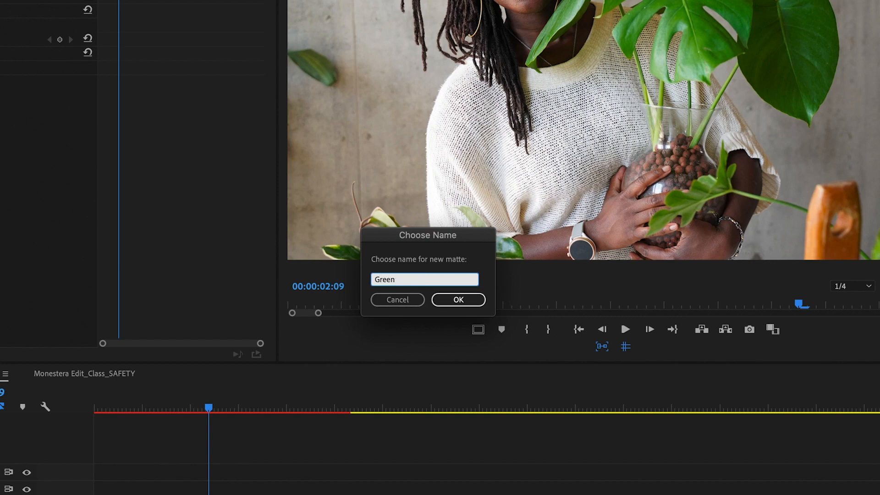
key(Return)
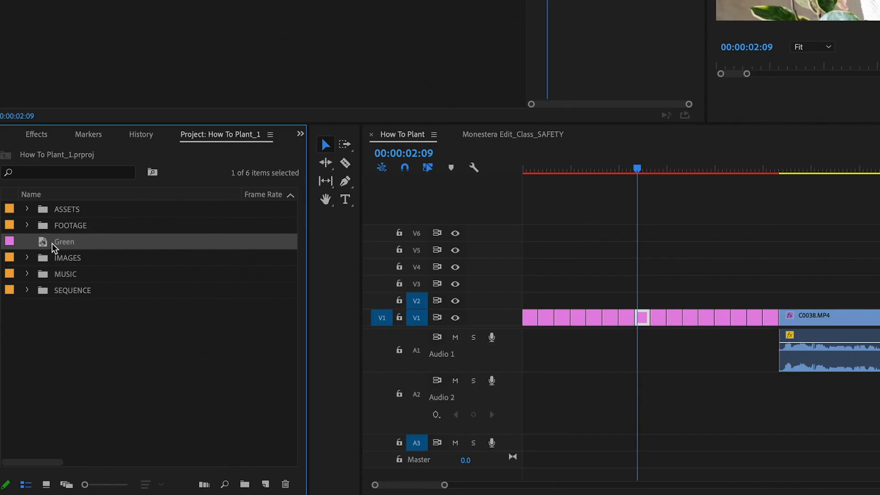
Step: Place the Green matte on the track above the photo sequence and extend it to the sequence's end
click(141, 400)
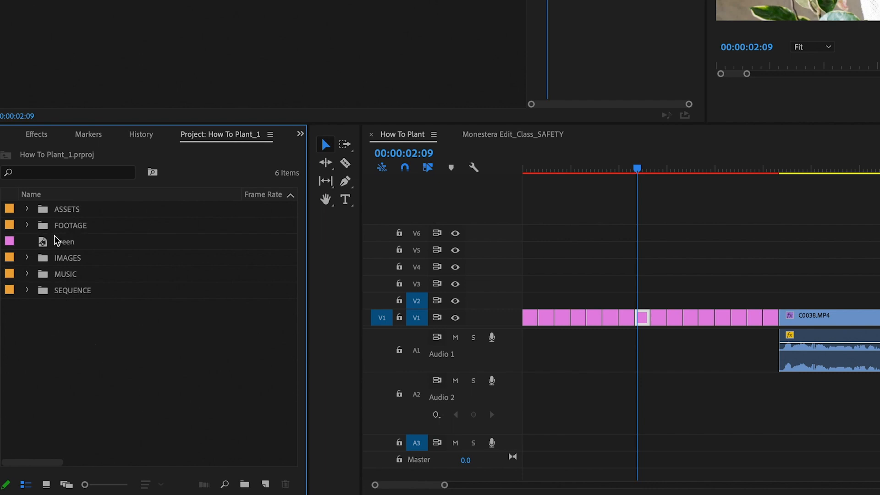
drag(42, 243, 508, 299)
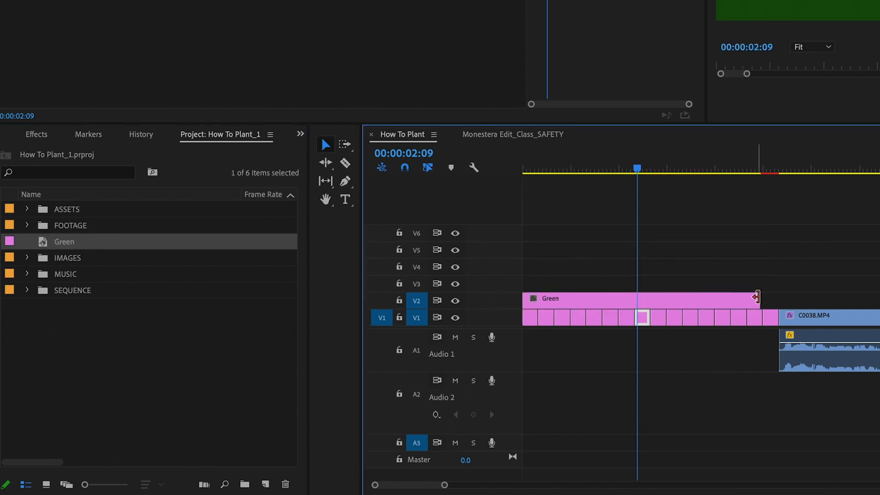
drag(772, 297, 778, 298)
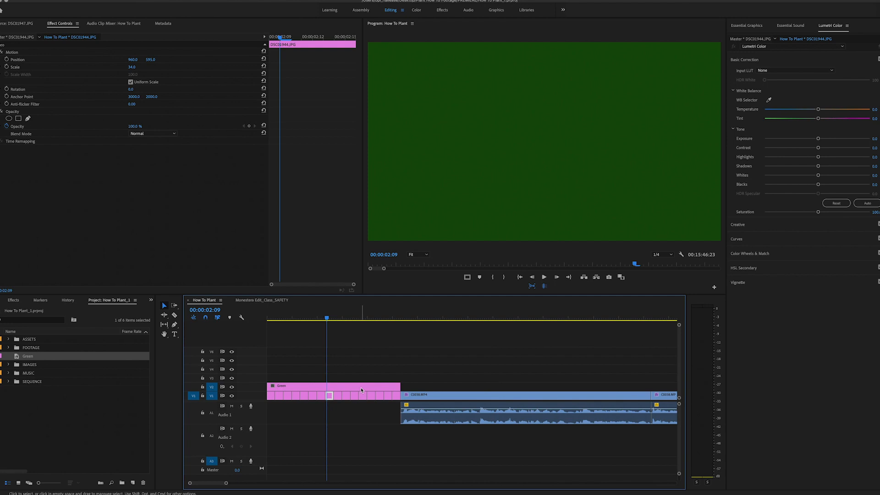
Step: Lower the Green matte's opacity to 60% and turn off opacity keyframing
click(376, 359)
click(367, 387)
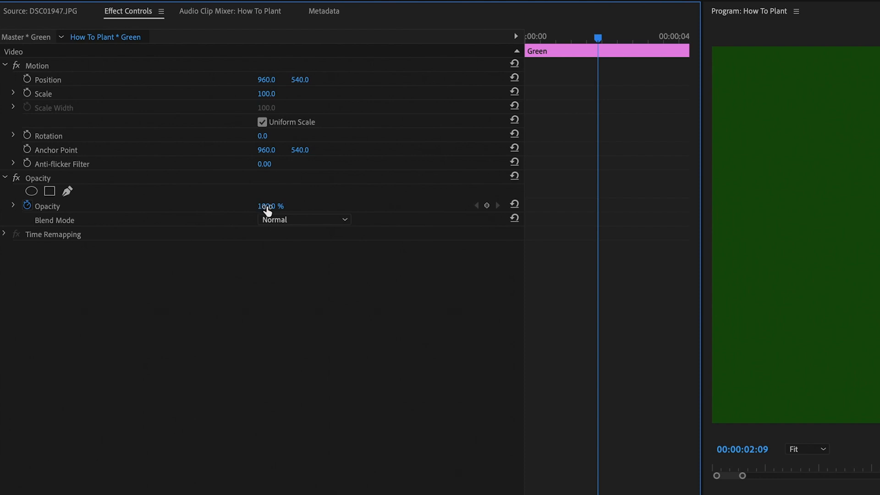
drag(270, 206, 254, 206)
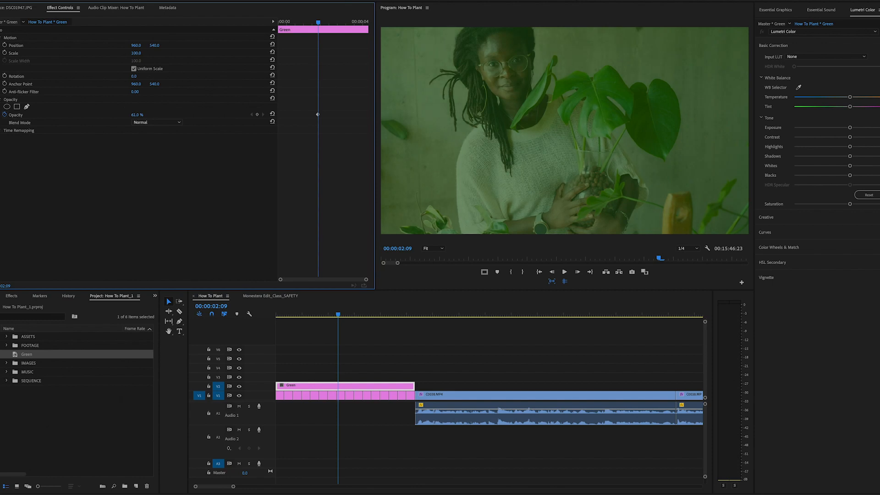
drag(140, 115, 139, 113)
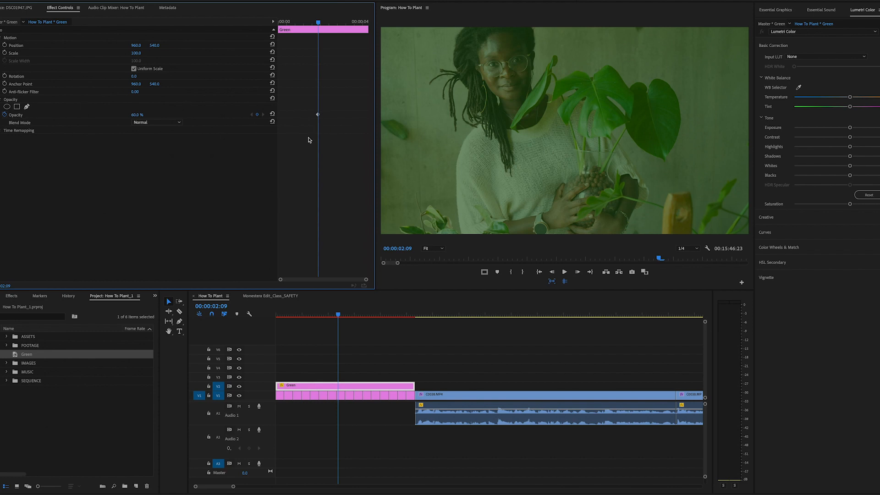
click(5, 115)
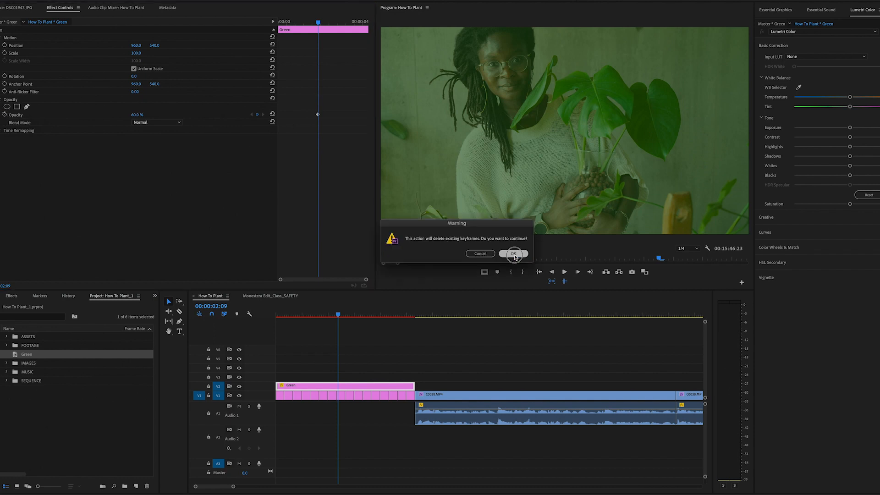
click(514, 254)
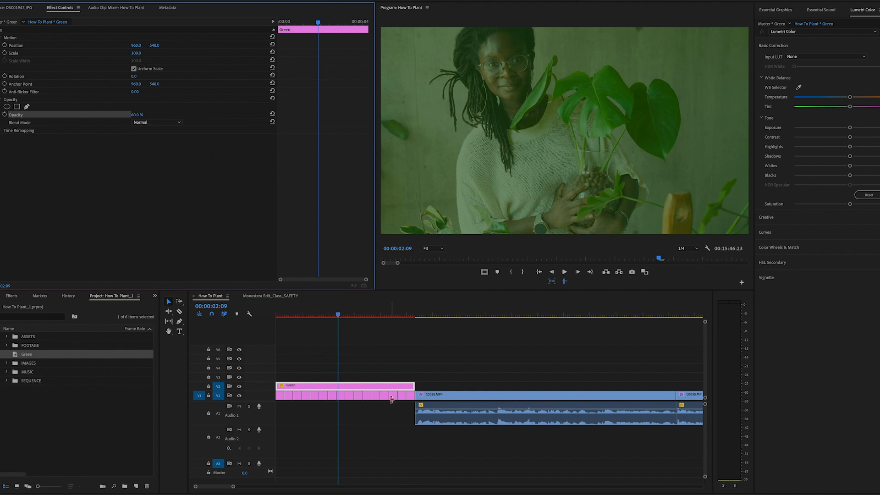
Step: Play back the sequence with the green overlay from the start
drag(296, 319, 269, 314)
key(space)
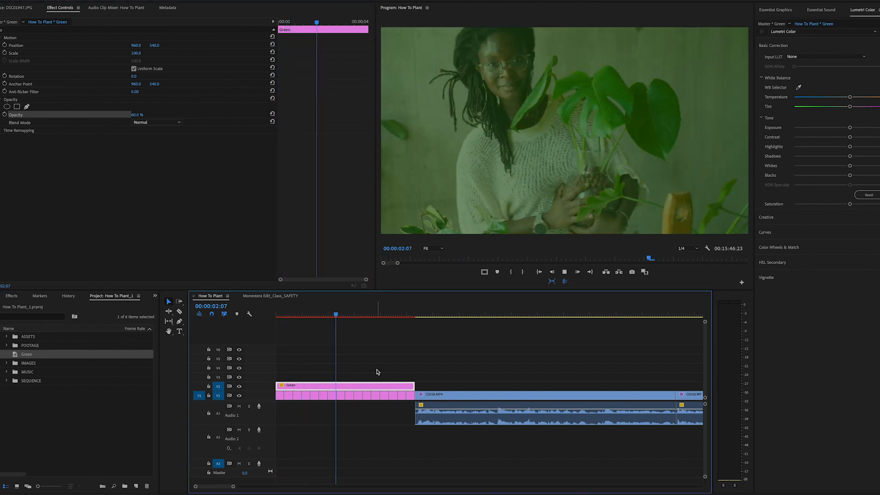
key(space)
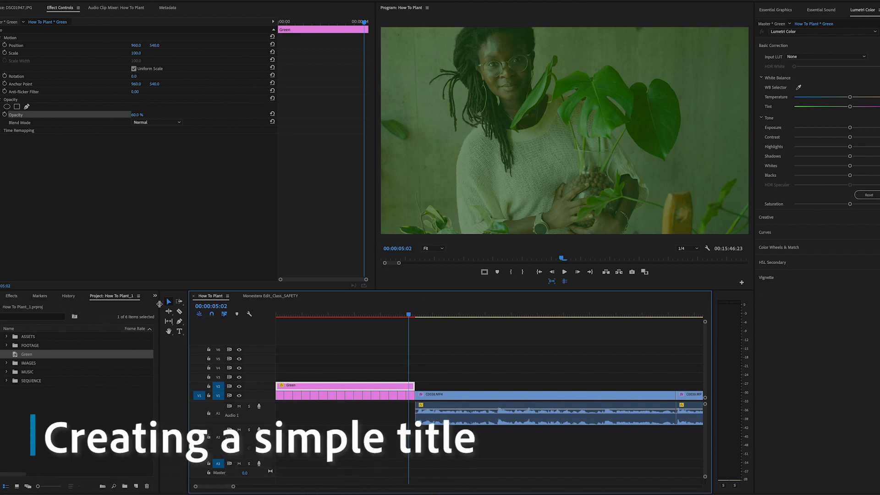
click(155, 297)
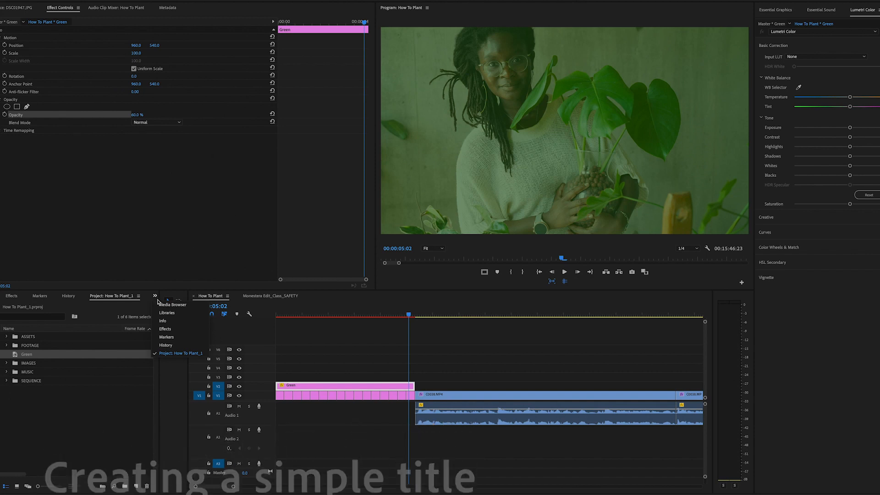
click(86, 401)
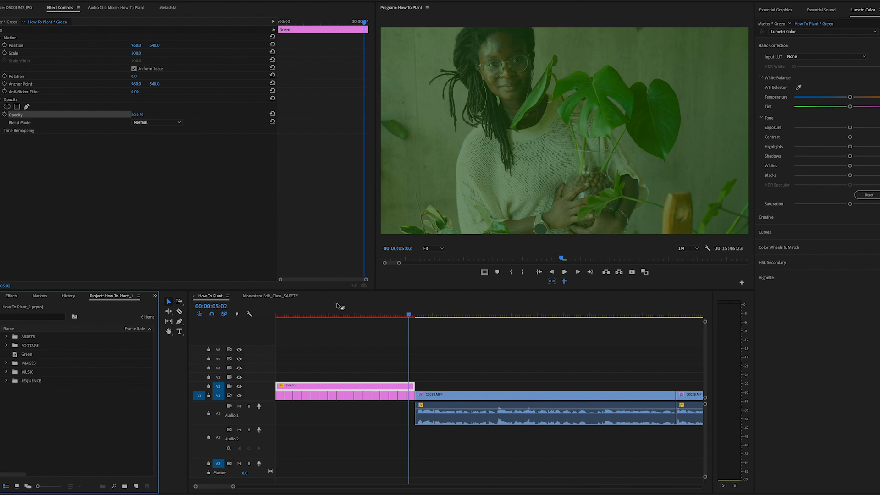
Step: Add a text title reading 'Planting with Hallease' over the start of the sequence with the Type tool
drag(304, 315, 272, 317)
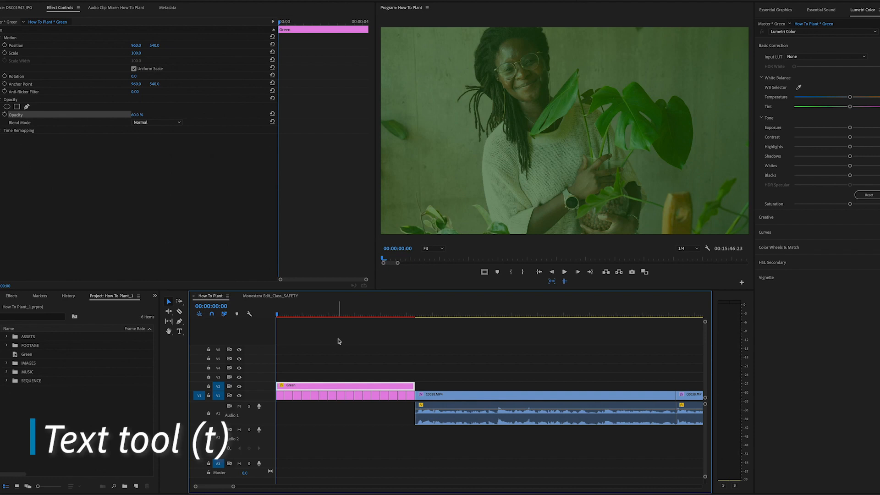
click(178, 331)
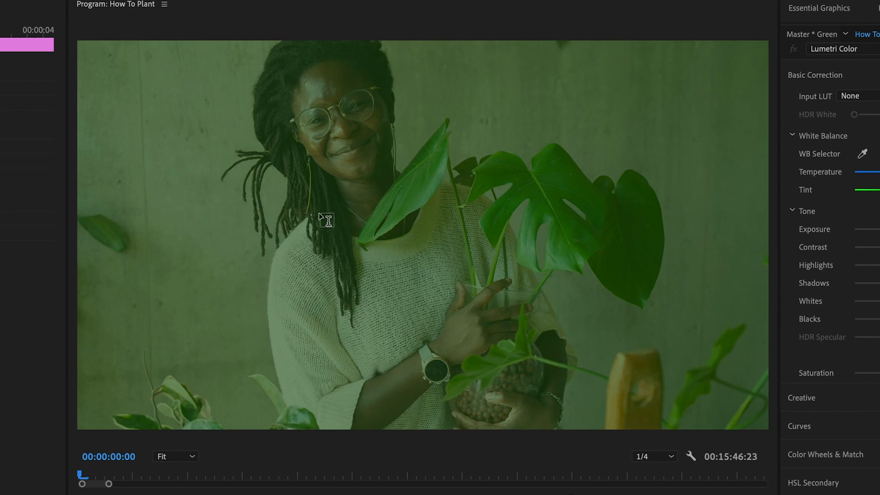
click(319, 213)
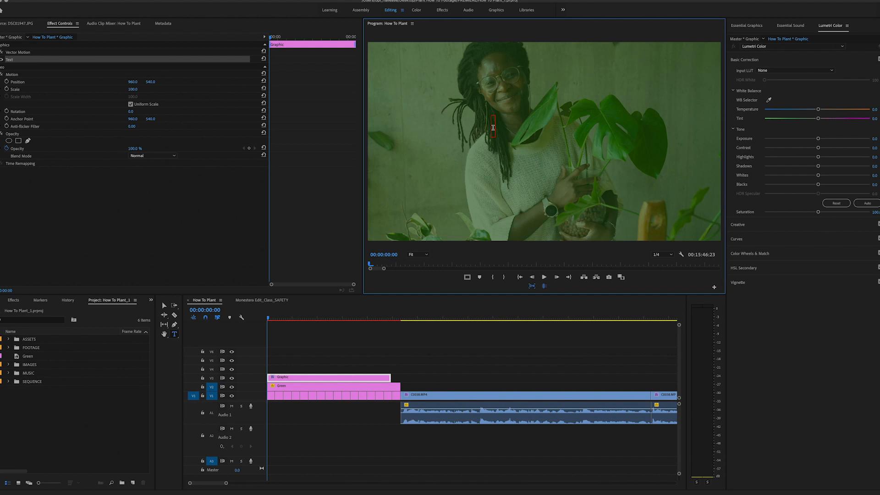
text(Planting w)
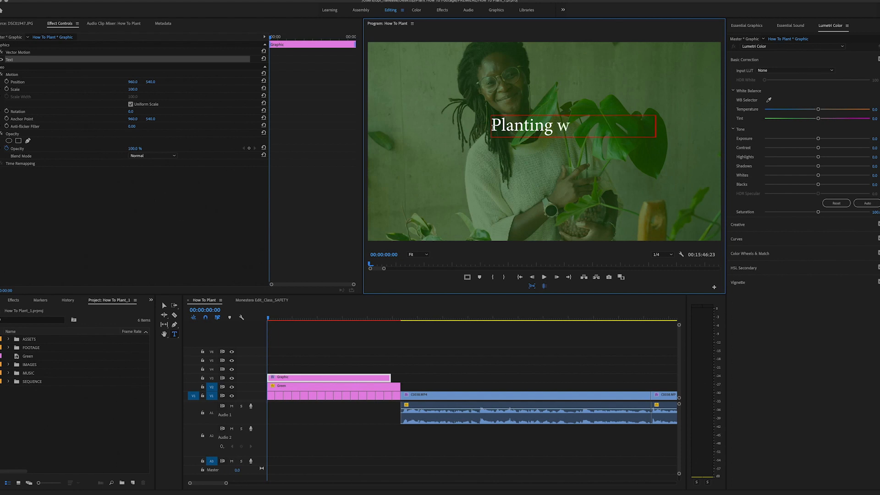
text(ith Hallease)
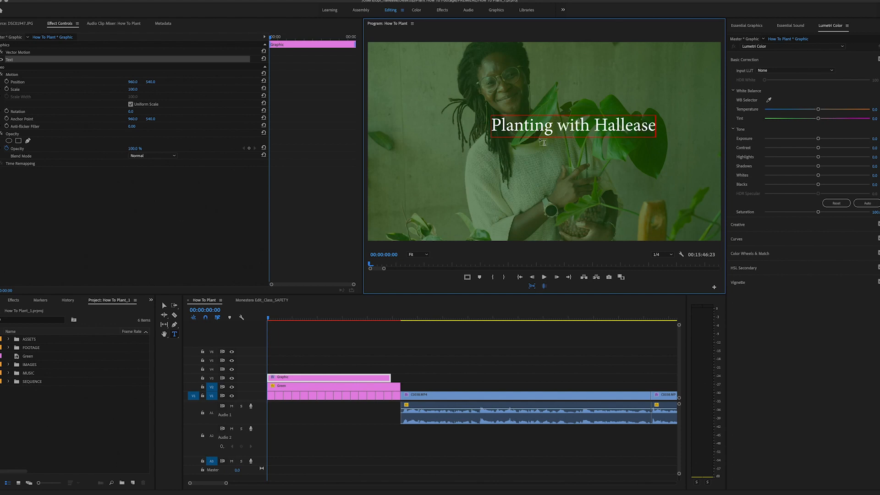
Step: Extend the title clip to the end of the green matte and select it
click(385, 367)
drag(397, 377, 398, 376)
click(298, 318)
click(328, 382)
click(329, 379)
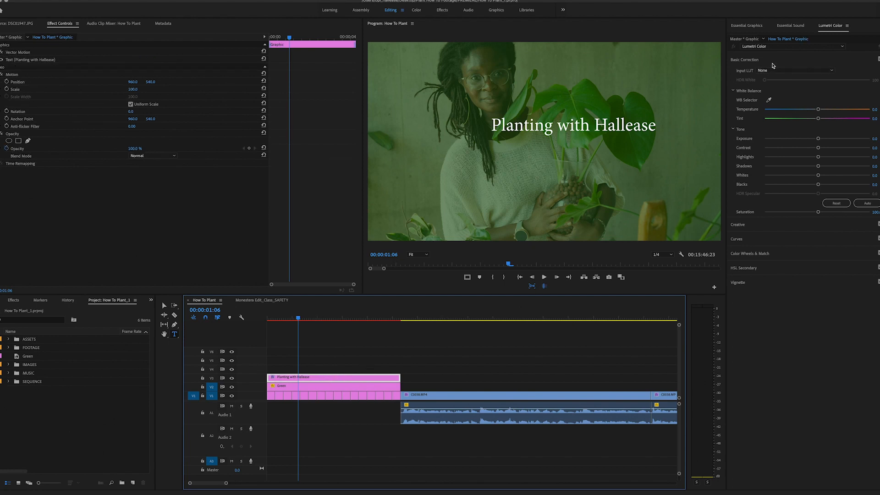
Step: Open the title in Essential Graphics and set its font to Open Sans Bold
click(753, 26)
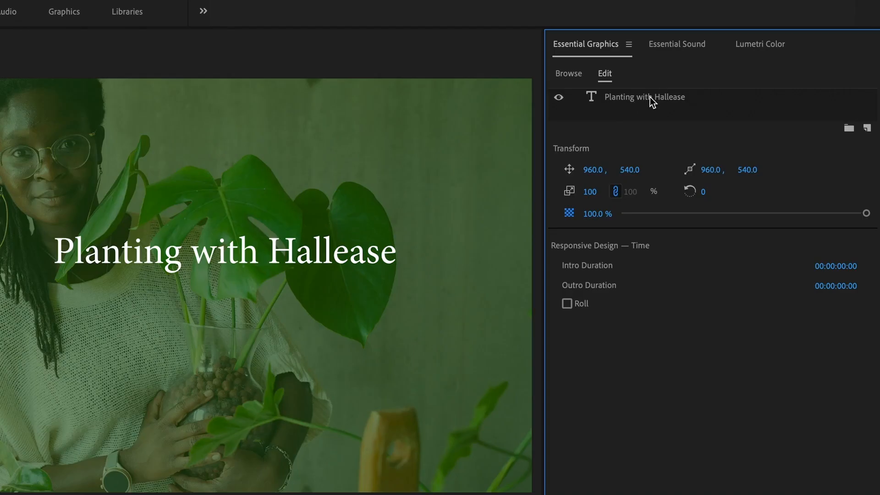
click(777, 51)
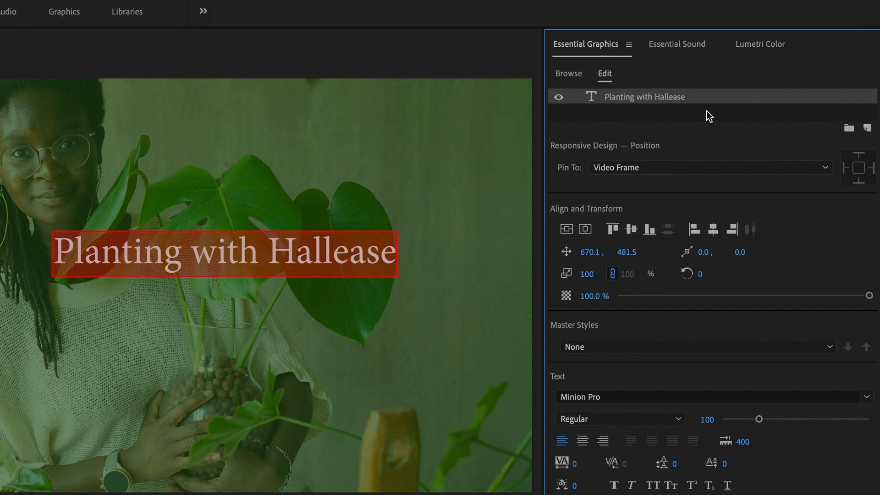
click(868, 398)
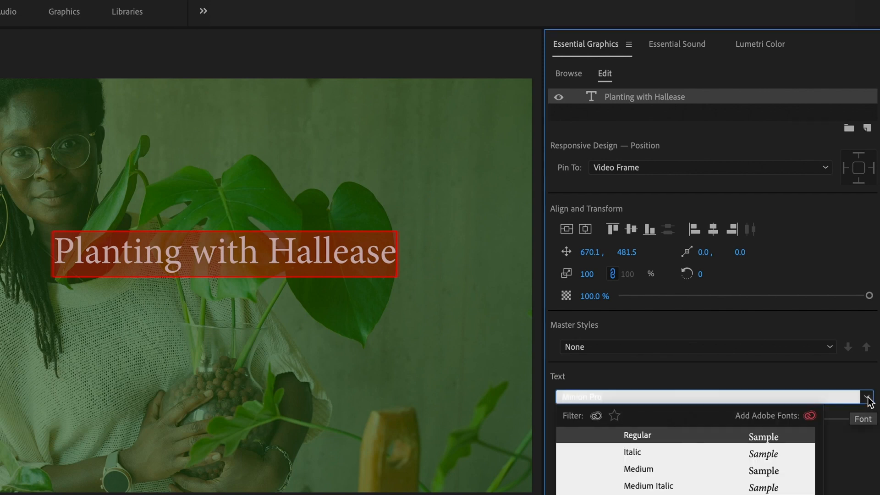
text(Open)
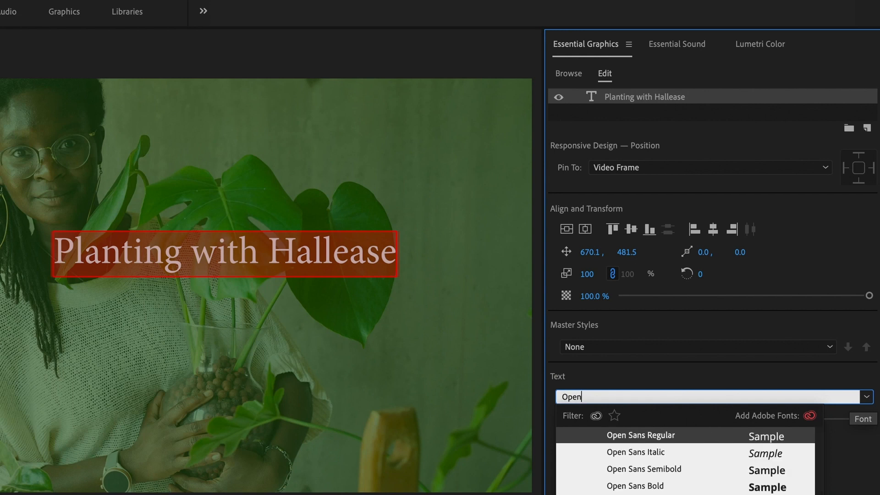
click(714, 437)
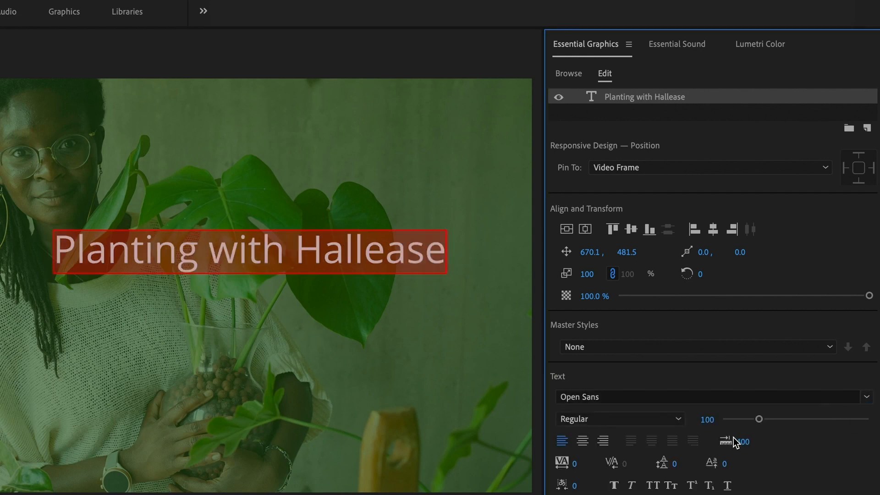
click(684, 419)
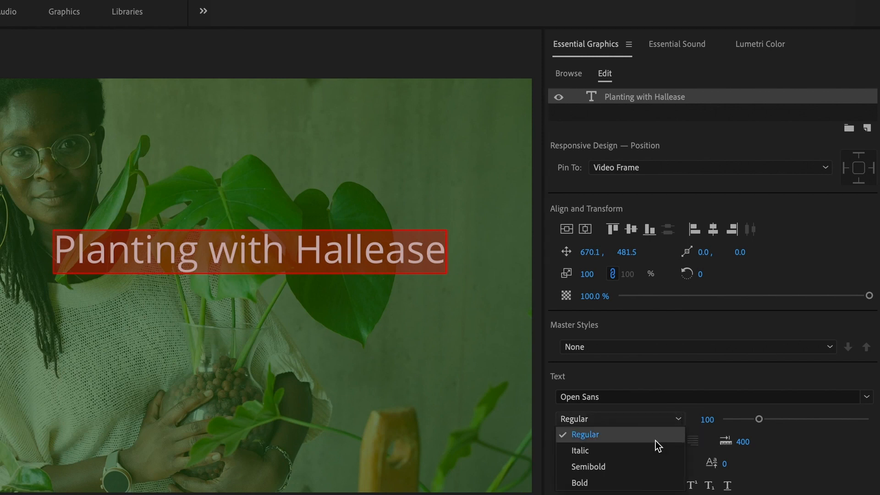
click(641, 482)
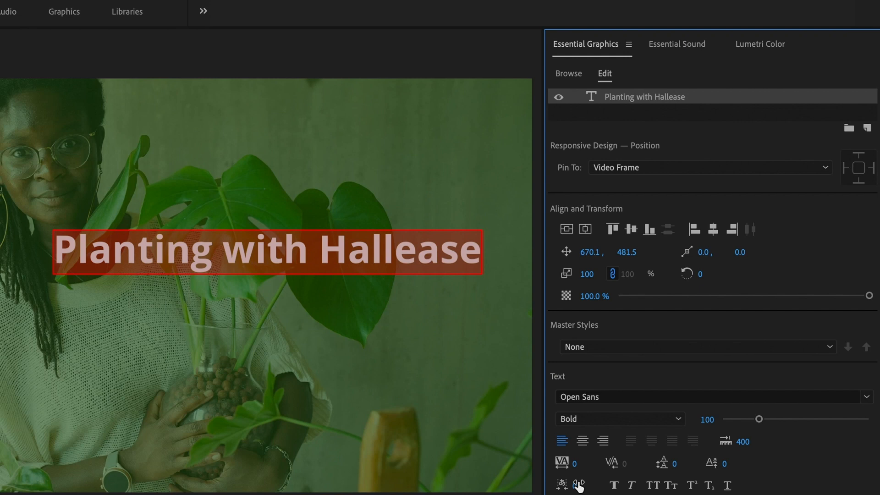
Step: Center-align the title text and center the title horizontally and vertically in the video frame
click(582, 442)
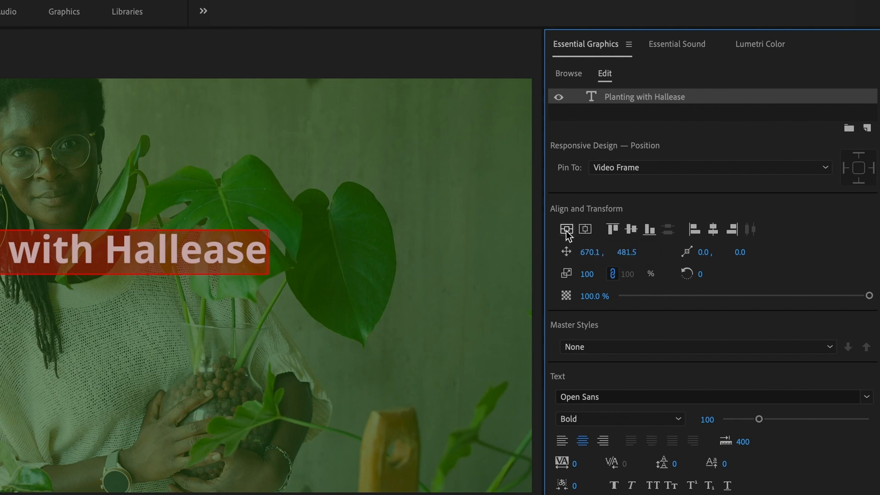
click(586, 231)
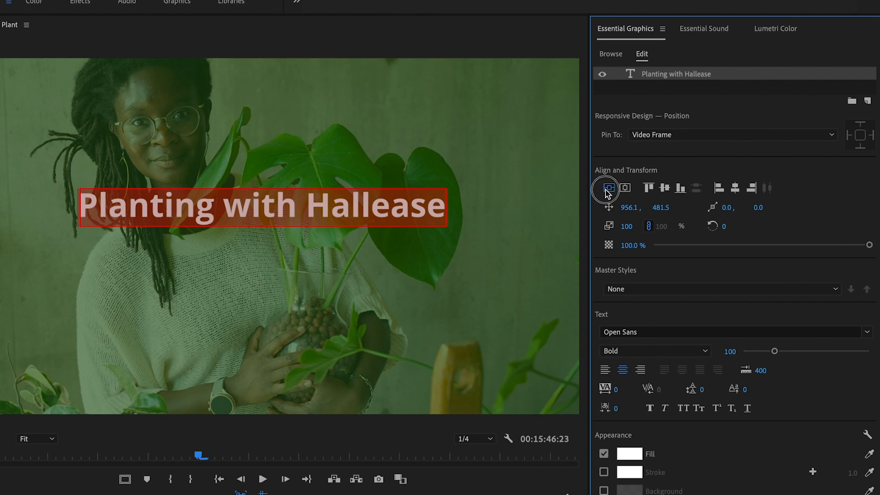
click(607, 189)
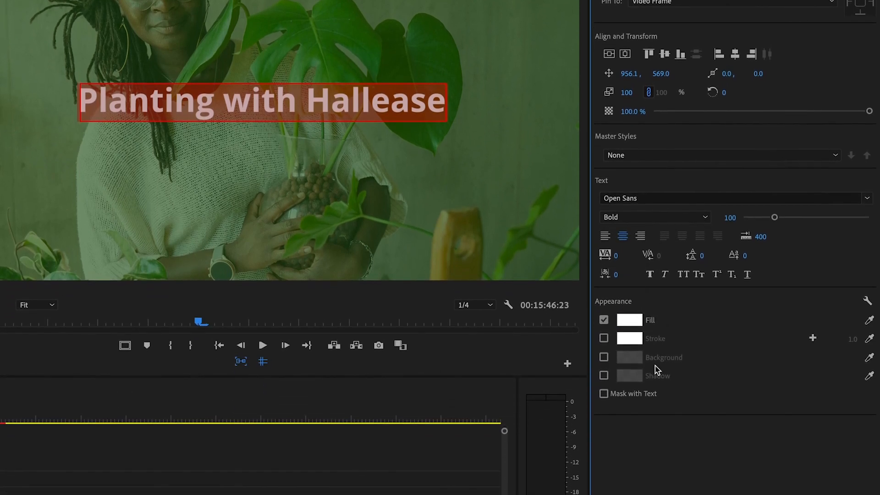
Step: Turn on the title's shadow and play the sequence back from the start
click(604, 376)
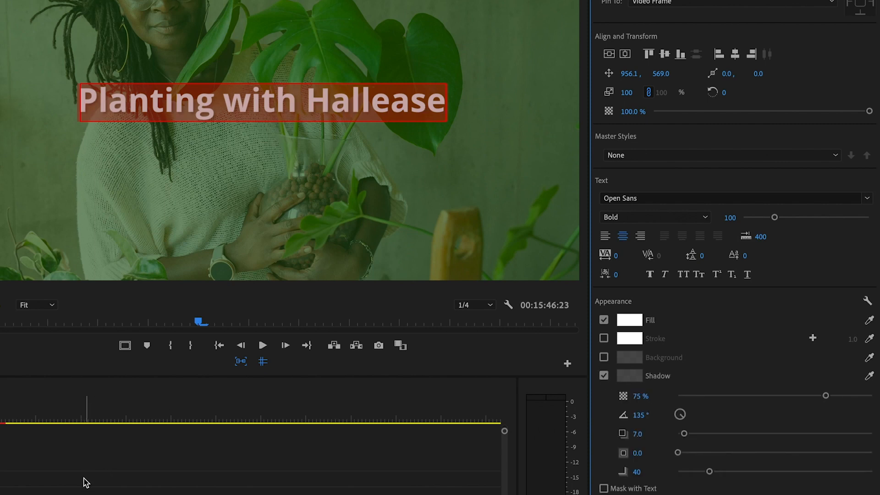
click(63, 485)
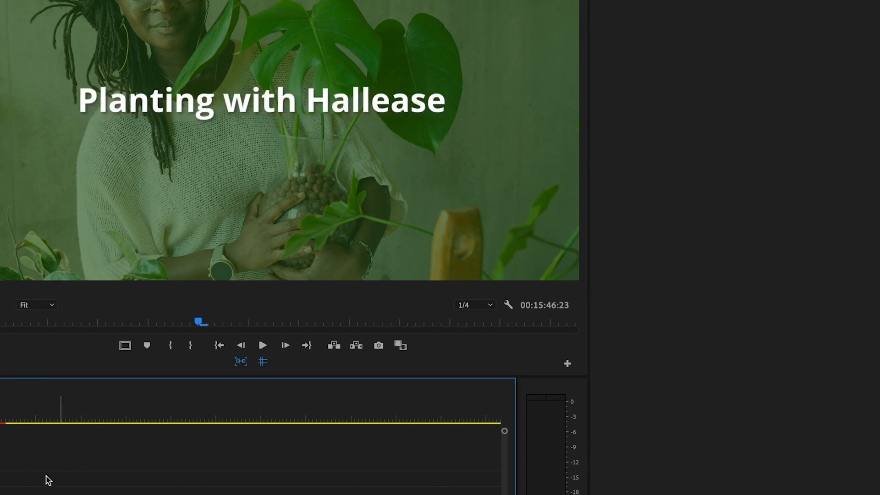
drag(290, 316, 263, 316)
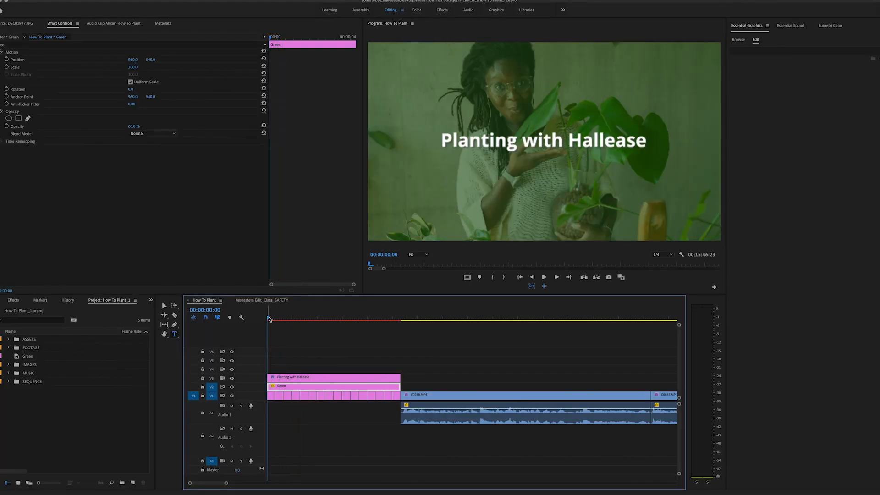
key(space)
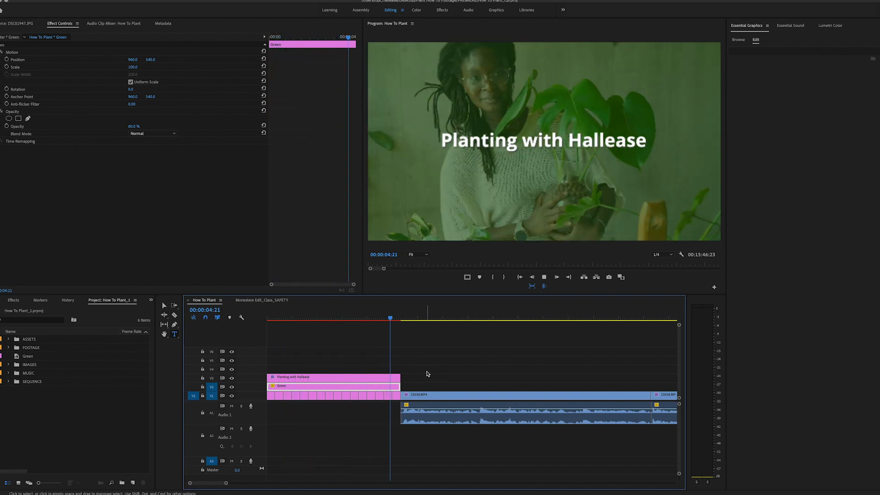
key(space)
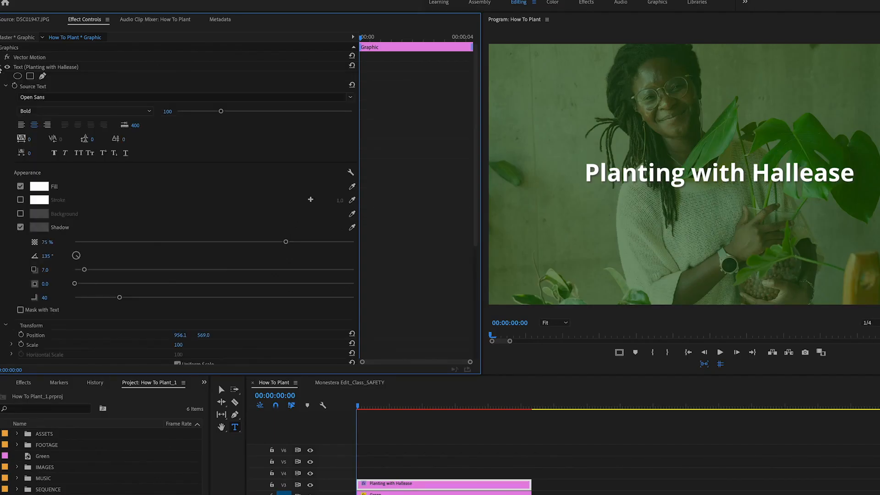
Step: Select the title clip and enable keyframing for its Position and Opacity
click(2, 68)
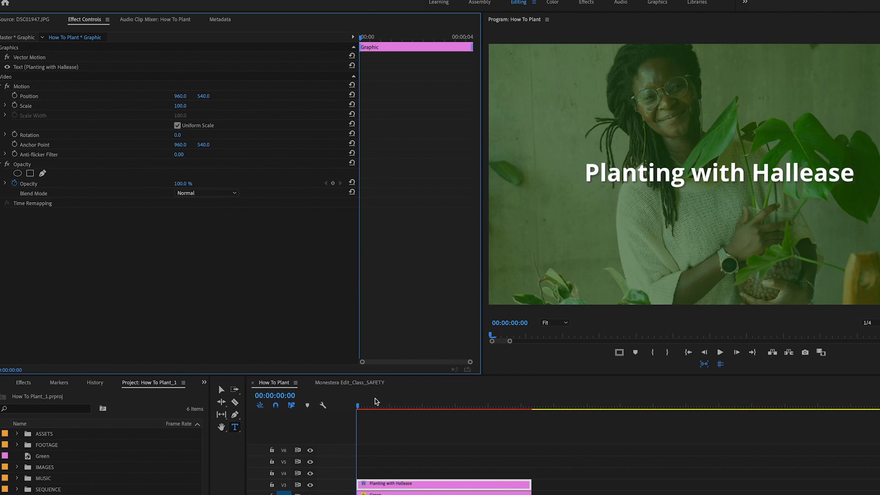
click(429, 488)
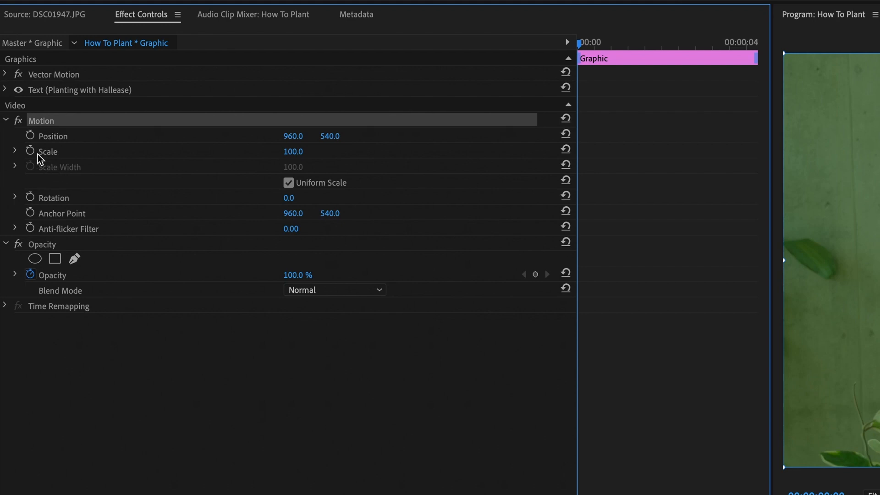
click(34, 134)
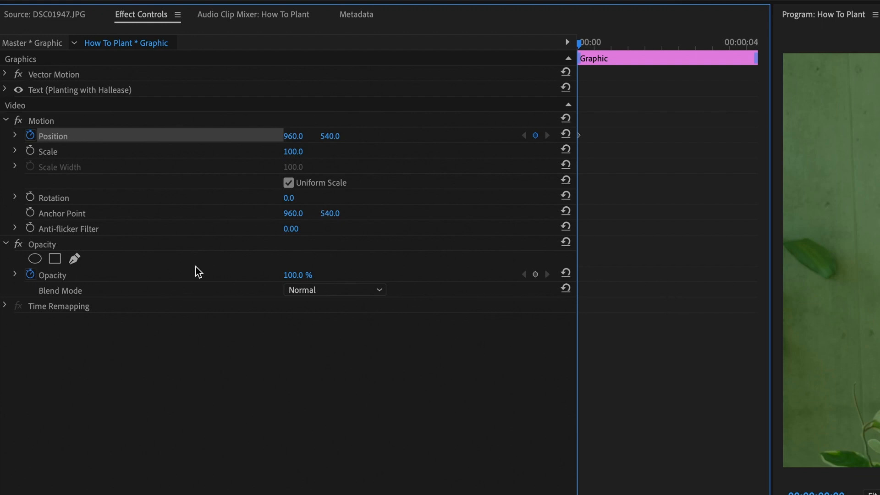
click(536, 275)
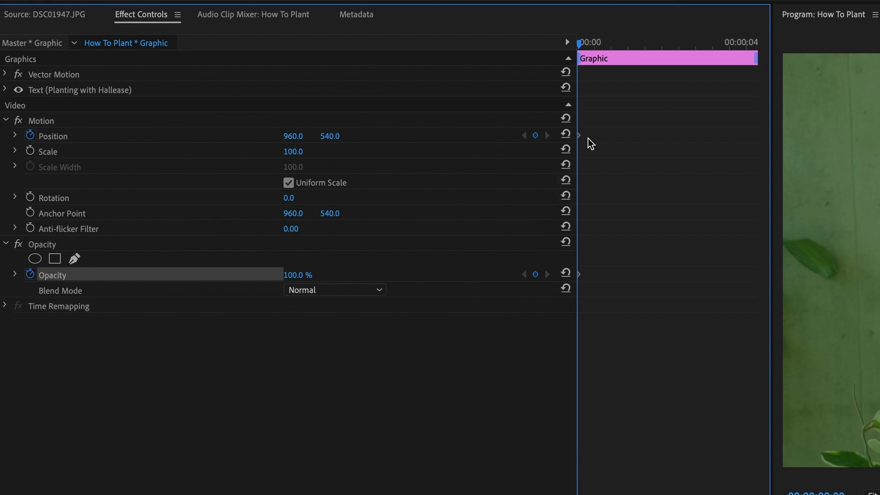
Step: Move the playhead to 00:00:00:16 and add Position and Opacity keyframes for the title there
drag(577, 45, 602, 42)
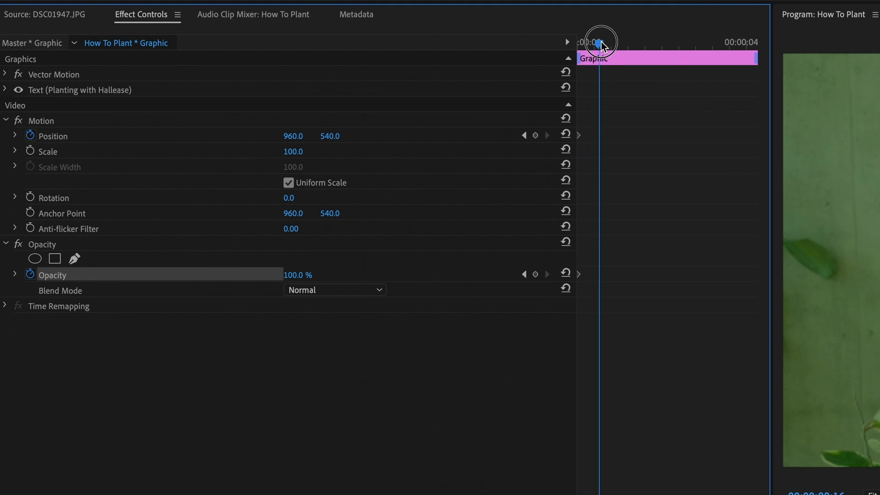
key(Up)
drag(602, 43, 603, 46)
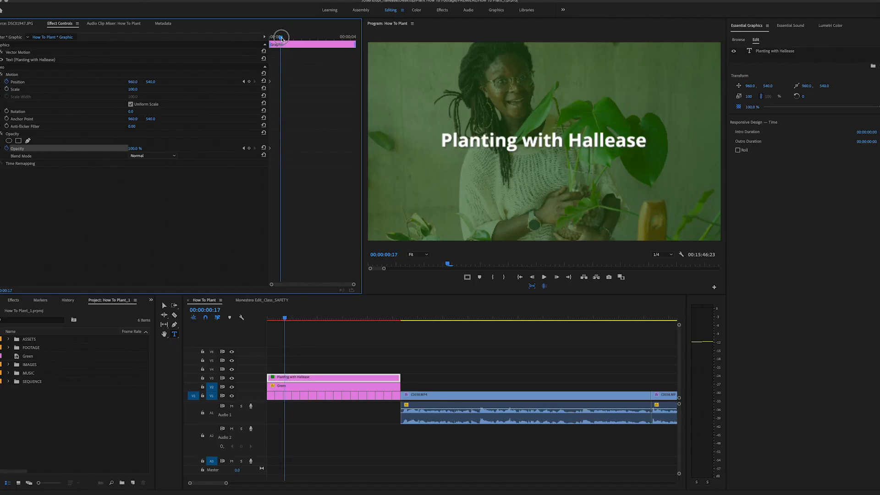
drag(282, 38, 281, 40)
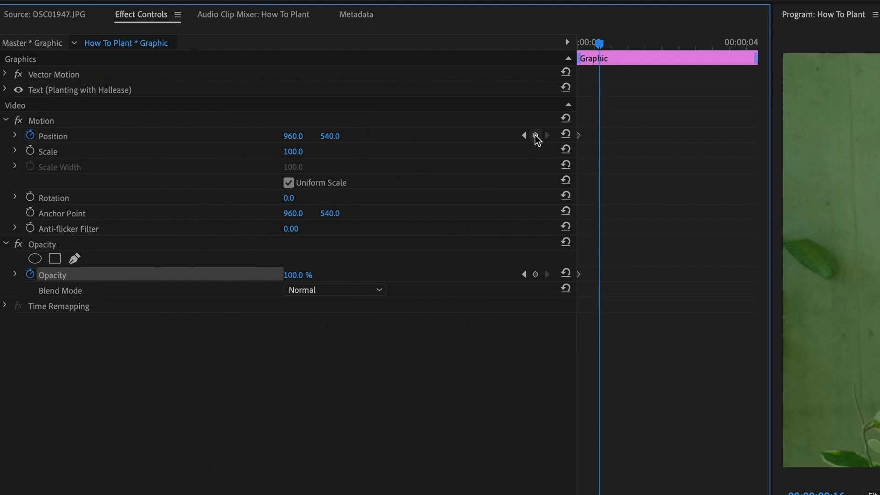
click(249, 82)
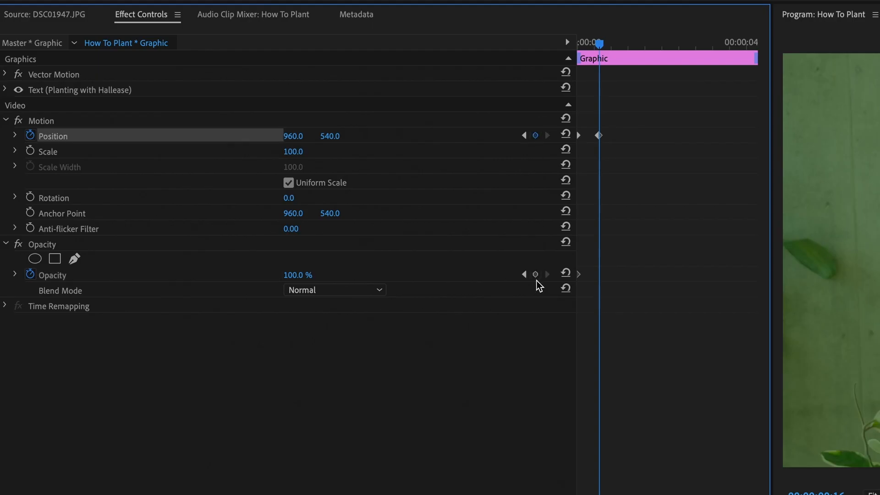
click(536, 274)
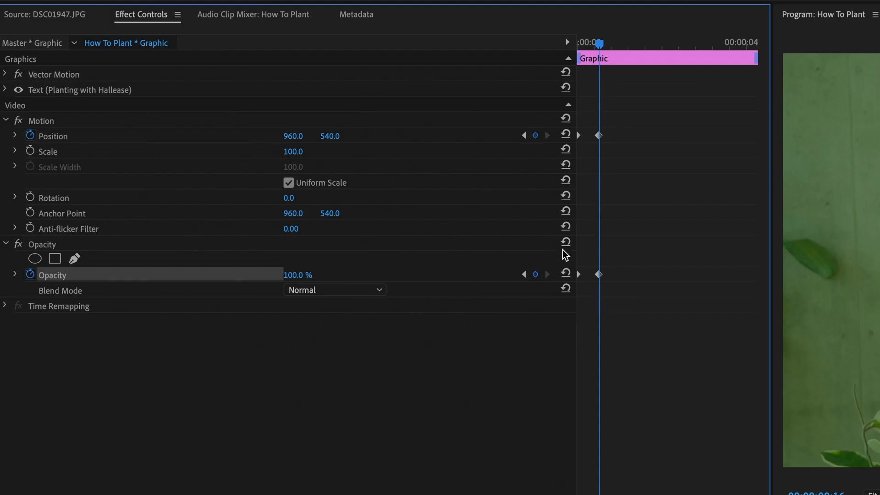
Step: Go back to the first keyframe and set the title's vertical position to 620
click(524, 136)
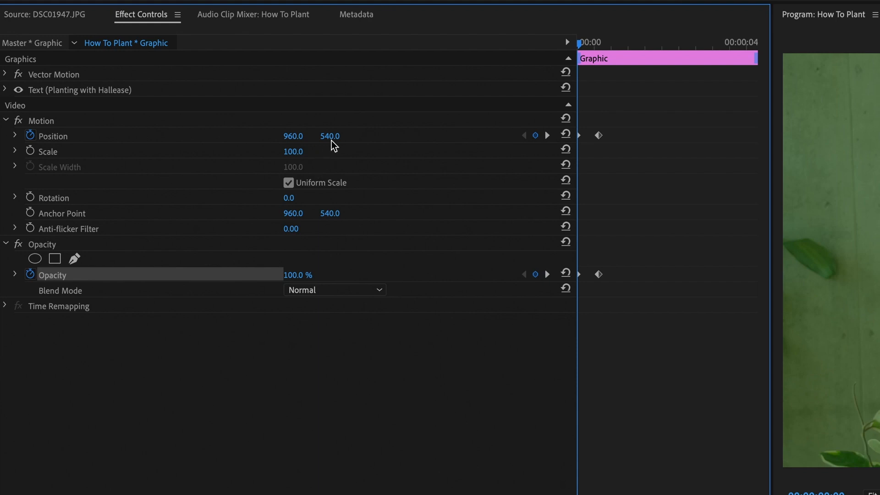
drag(332, 138, 361, 138)
drag(42, 120, 48, 119)
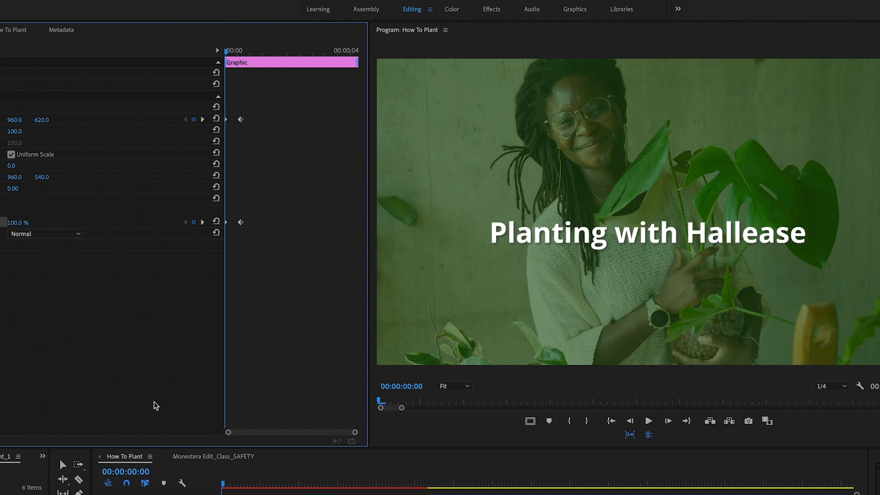
Step: Preview the slide-in and lower the title's opacity at the first keyframe to about 0%
key(space)
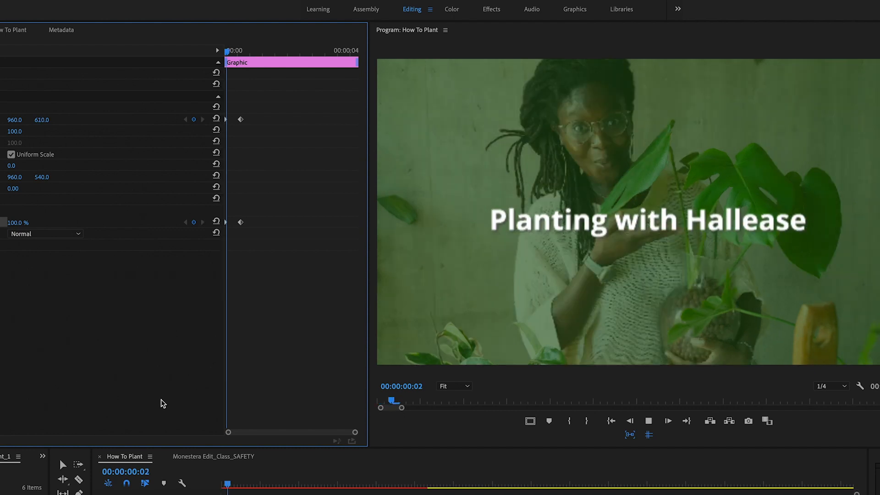
key(space)
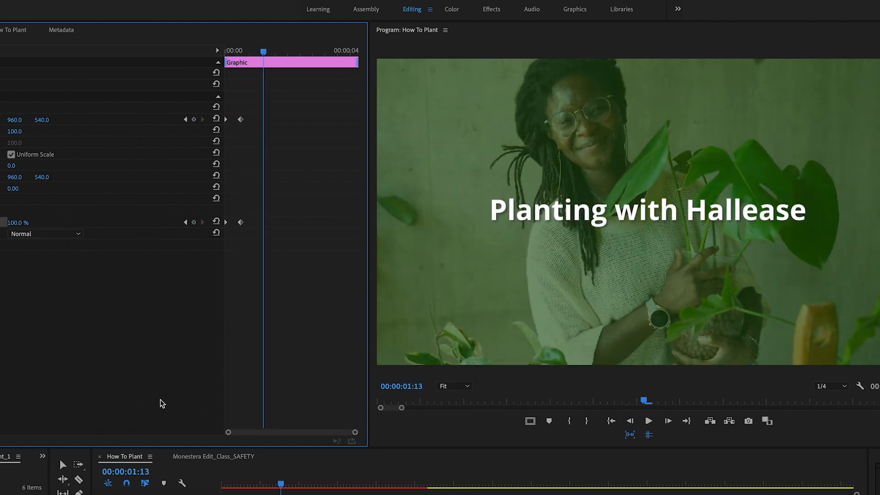
drag(250, 50, 240, 51)
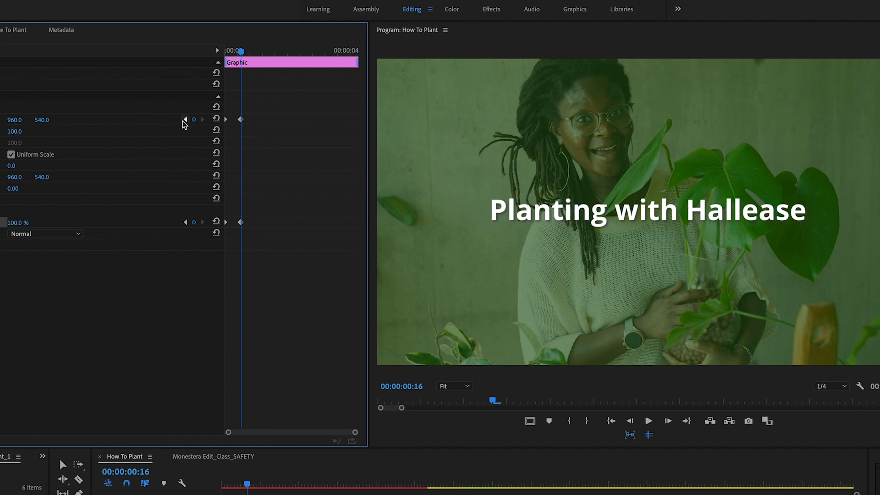
drag(243, 55, 211, 56)
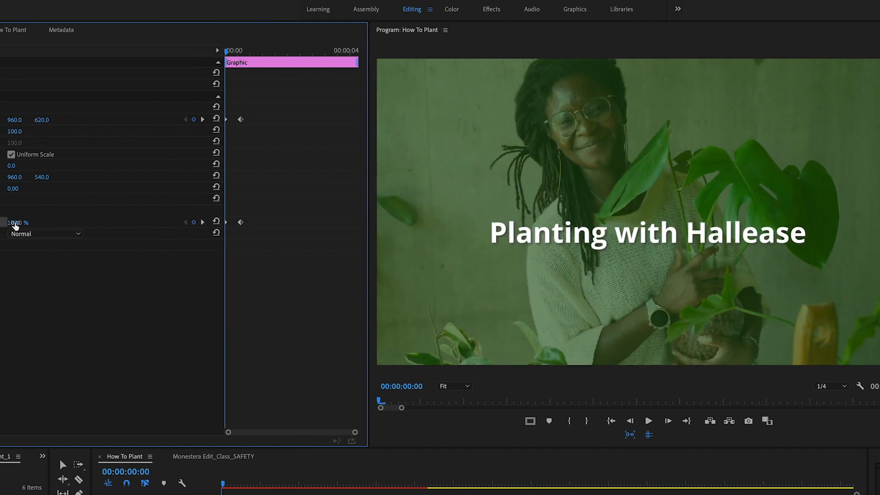
drag(48, 224, 19, 225)
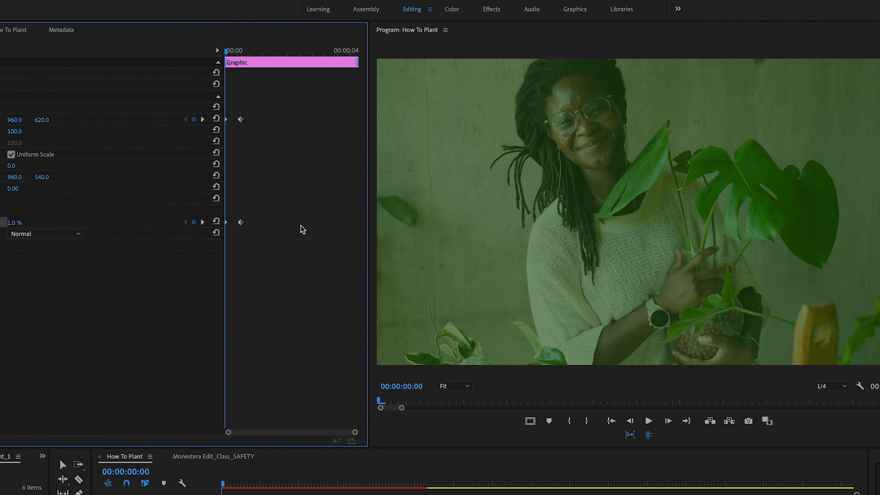
Step: Play the animation back and apply Ease In to the title's second opacity keyframe
key(space)
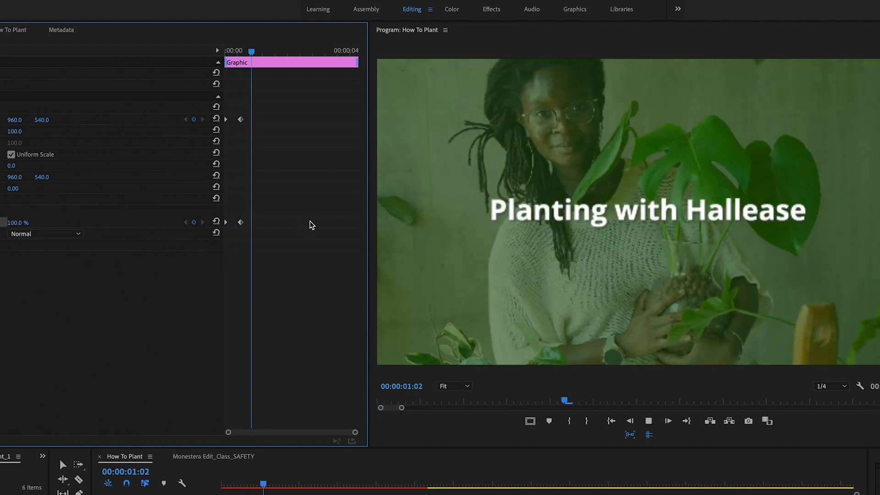
key(space)
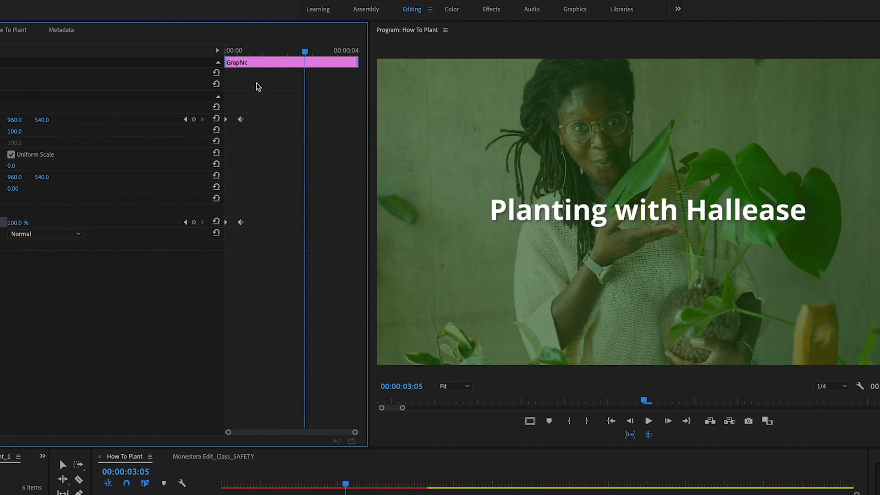
click(261, 51)
drag(250, 59, 244, 53)
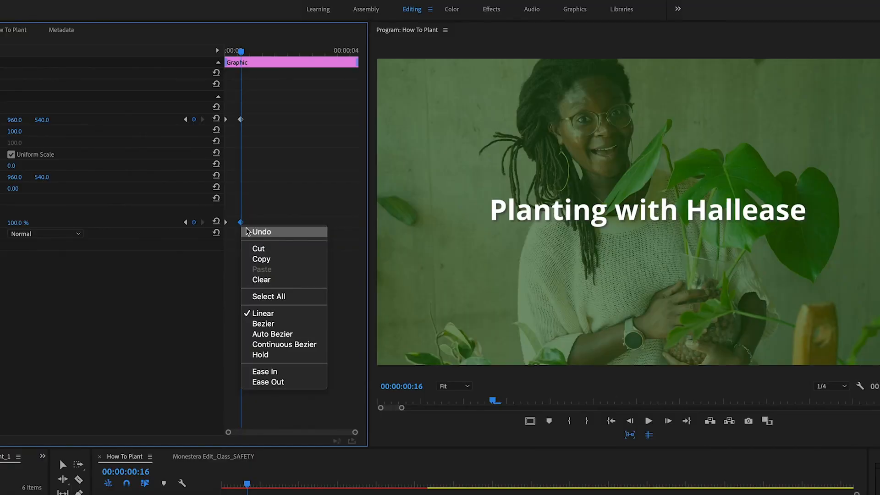
click(288, 375)
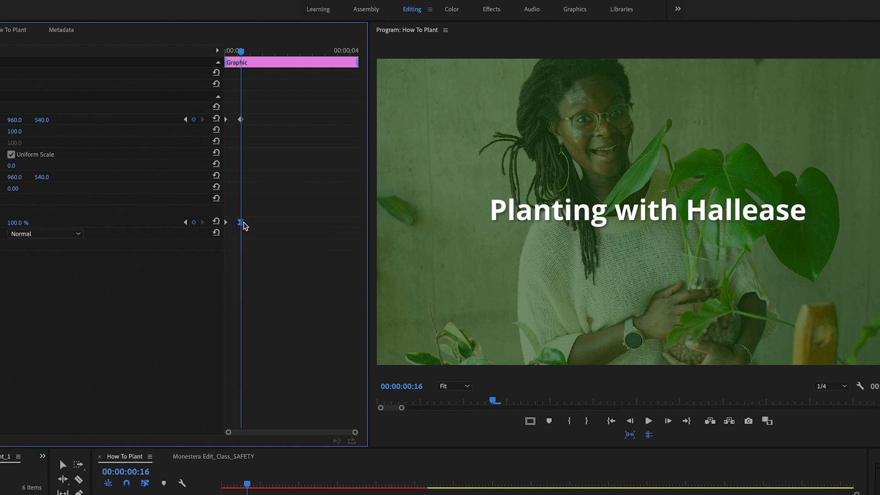
Step: Apply Ease Out to the title's first opacity keyframe
drag(225, 223, 221, 223)
right_click(223, 224)
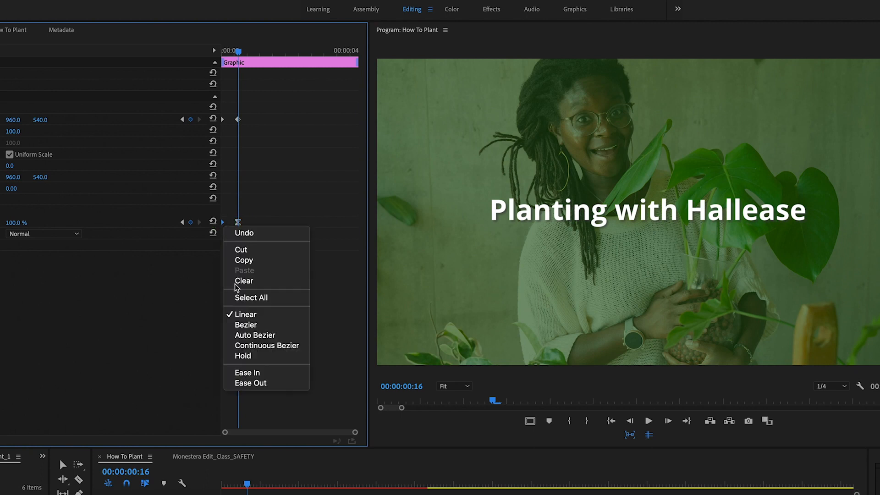
click(266, 385)
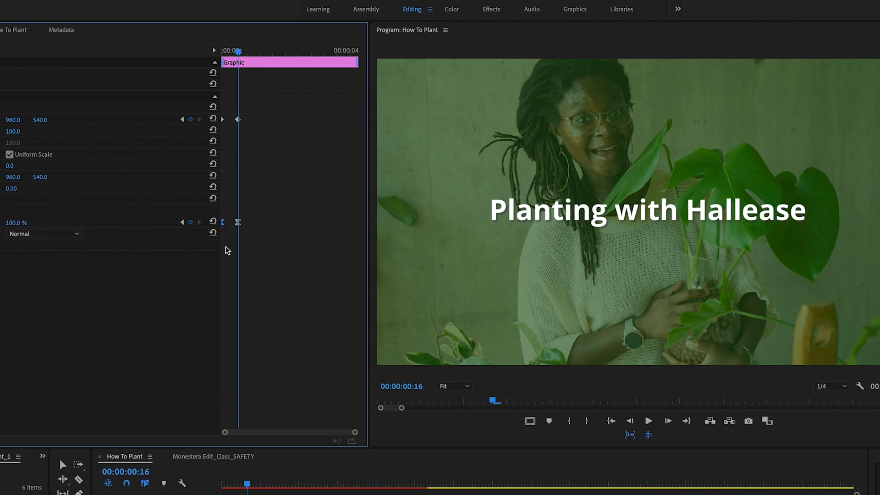
Step: Apply Ease In to the title's second position keyframe and Ease Out to its first position keyframe
right_click(238, 120)
mouse_move(291, 221)
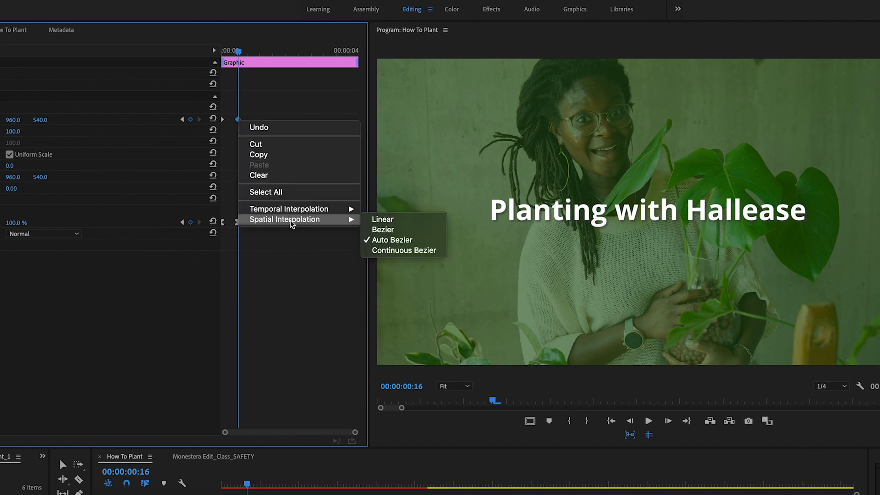
mouse_move(335, 209)
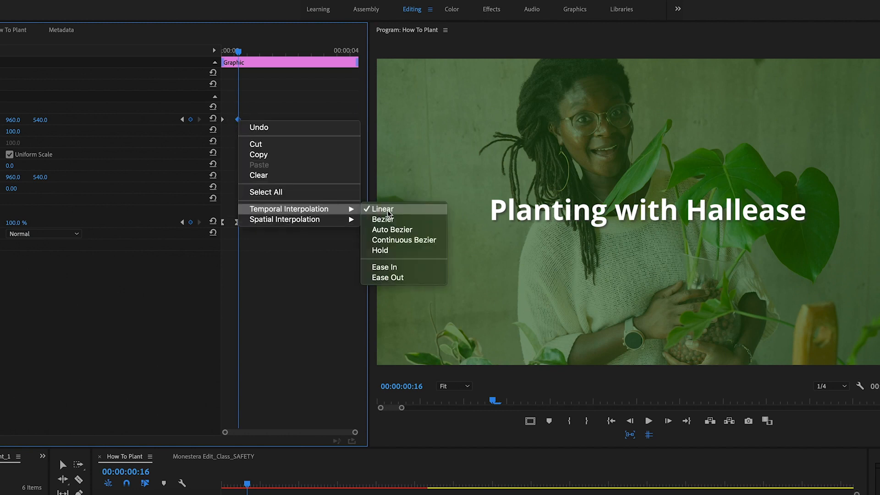
click(387, 260)
right_click(223, 122)
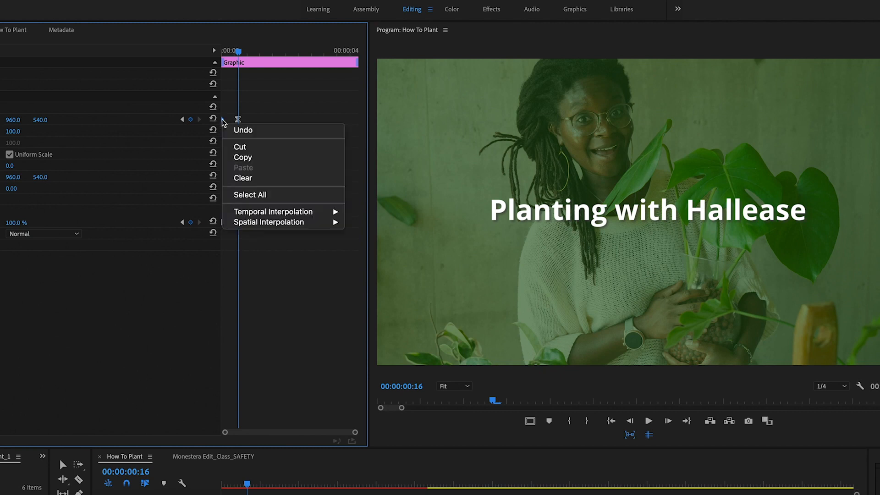
mouse_move(328, 216)
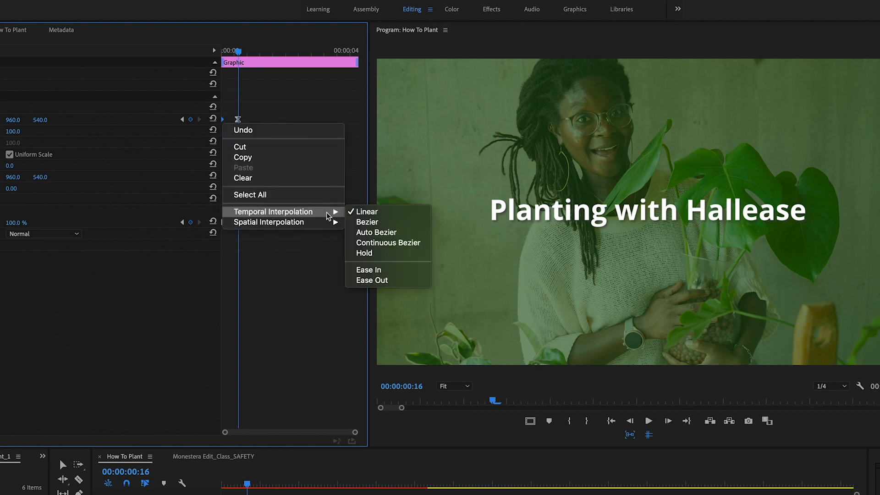
click(378, 281)
Step: Play back the title animation from the start of the clip
drag(240, 56, 204, 50)
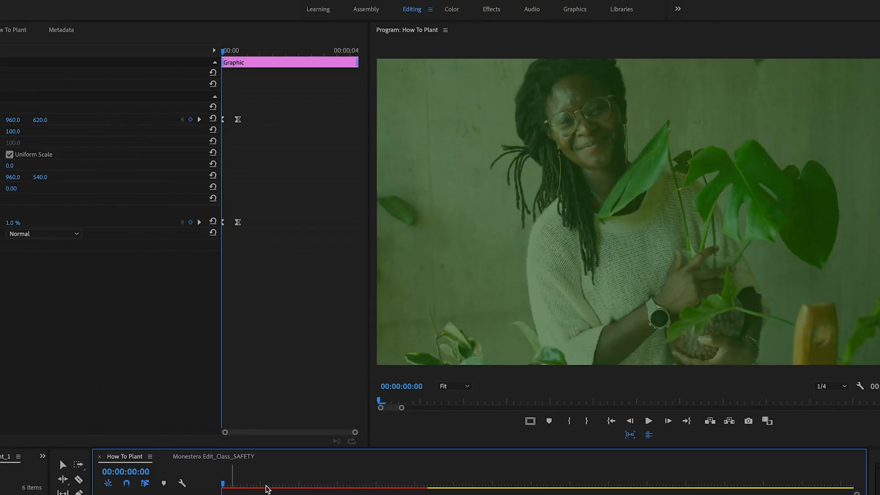
key(space)
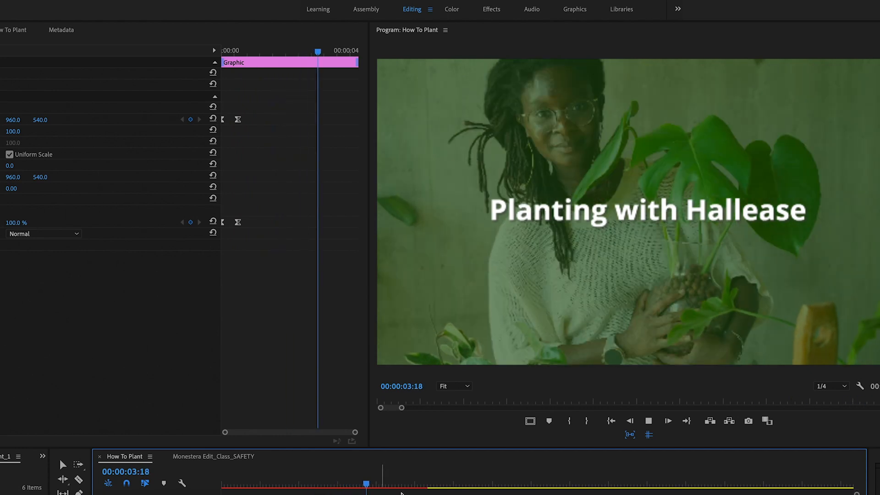
key(space)
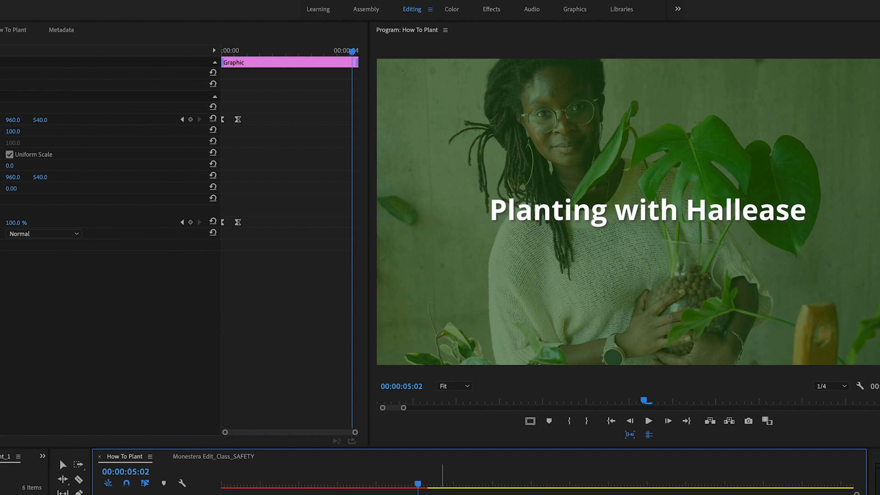
Step: Move to 00:00:04:16 and add position and opacity keyframes for the title there
drag(416, 479, 403, 485)
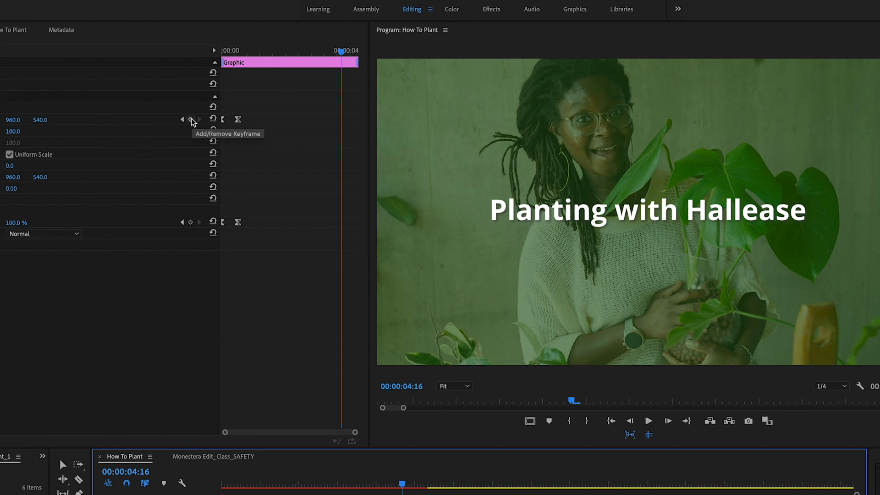
click(190, 119)
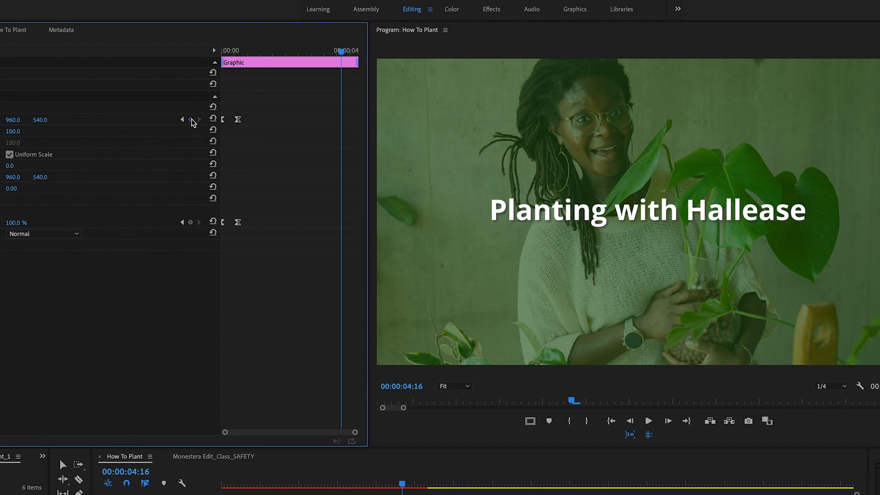
click(191, 222)
Step: At the clip's end, set the title's vertical position to 612 and its opacity to 1.0%
click(354, 51)
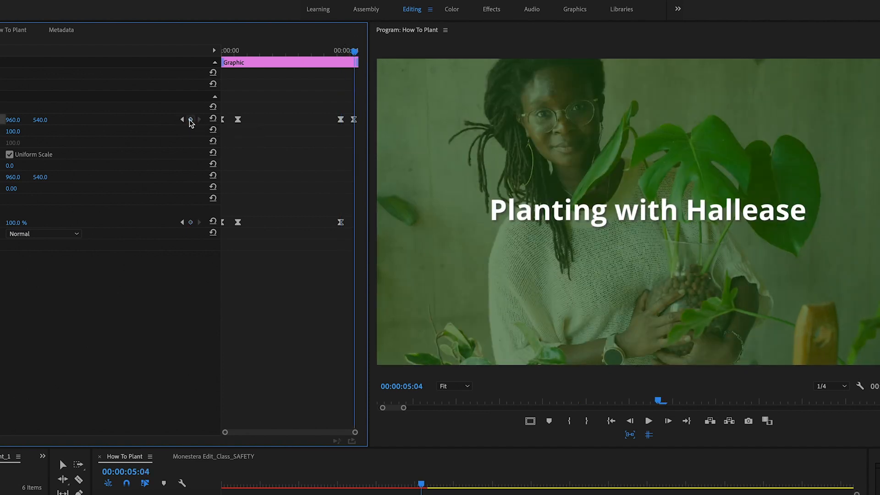
drag(39, 120, 73, 119)
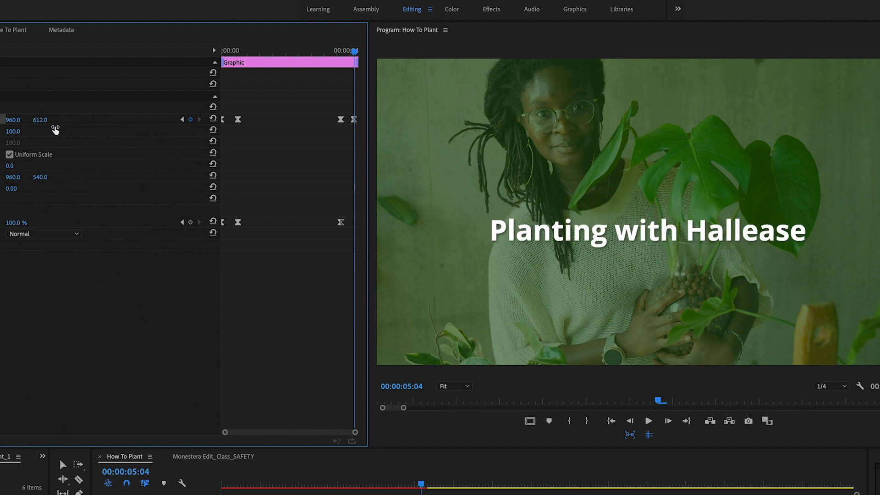
click(191, 224)
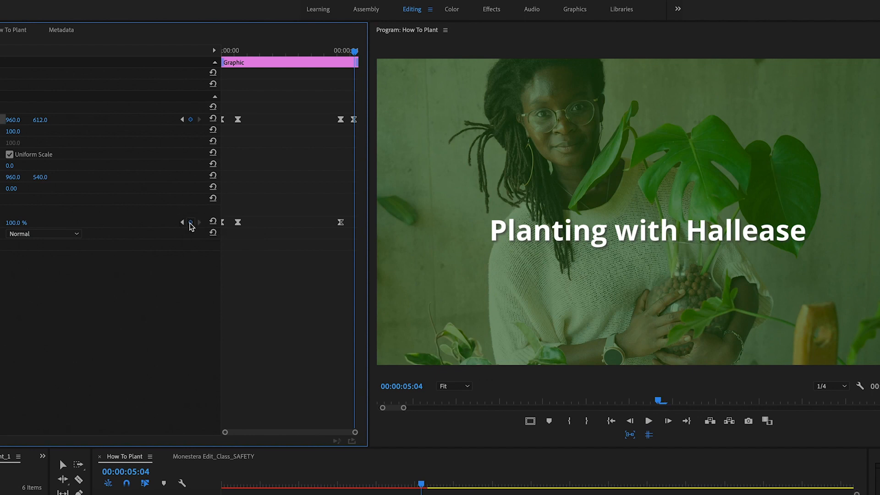
drag(16, 223, 0, 223)
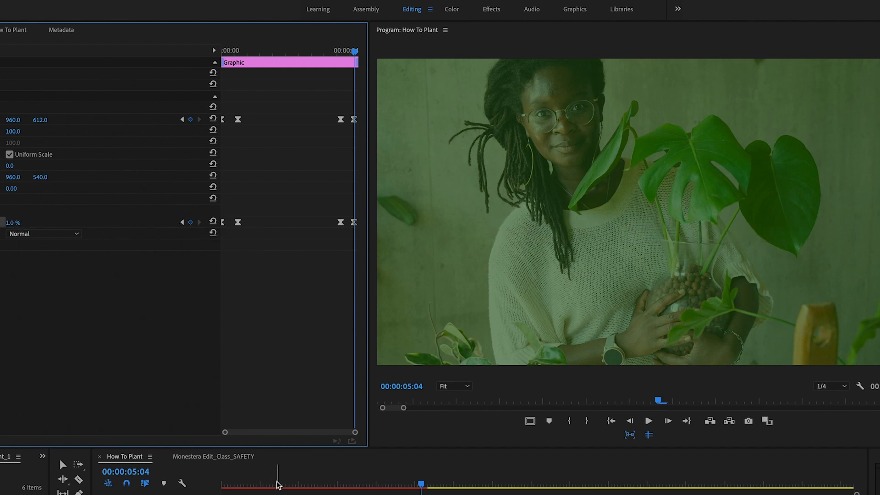
Step: Play back the title's slide-in and fade-out animation from the start
drag(270, 482, 225, 483)
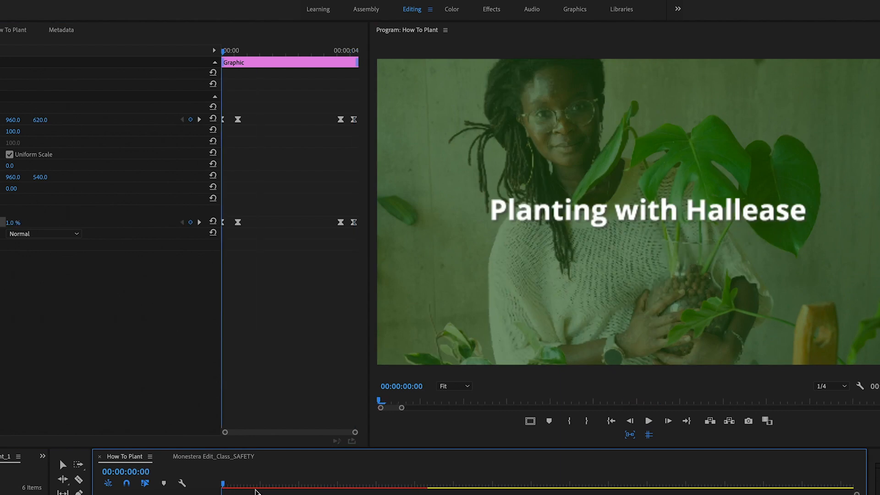
key(space)
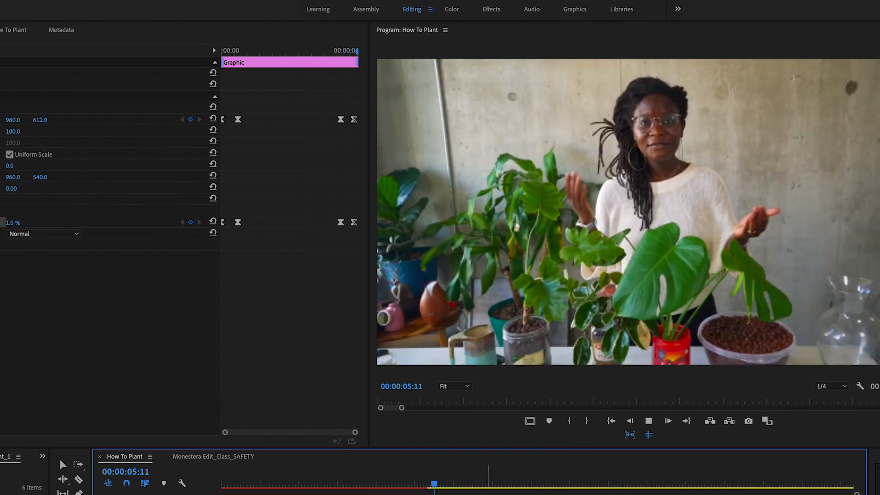
key(space)
click(413, 482)
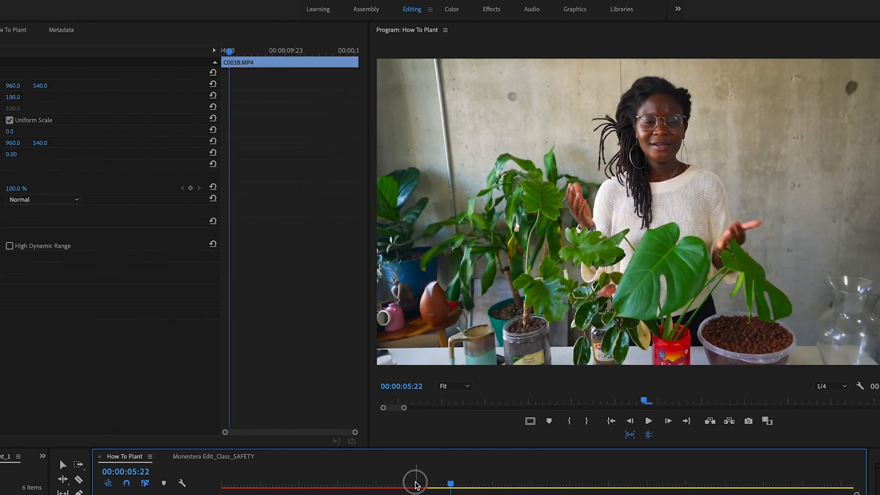
drag(420, 485, 402, 481)
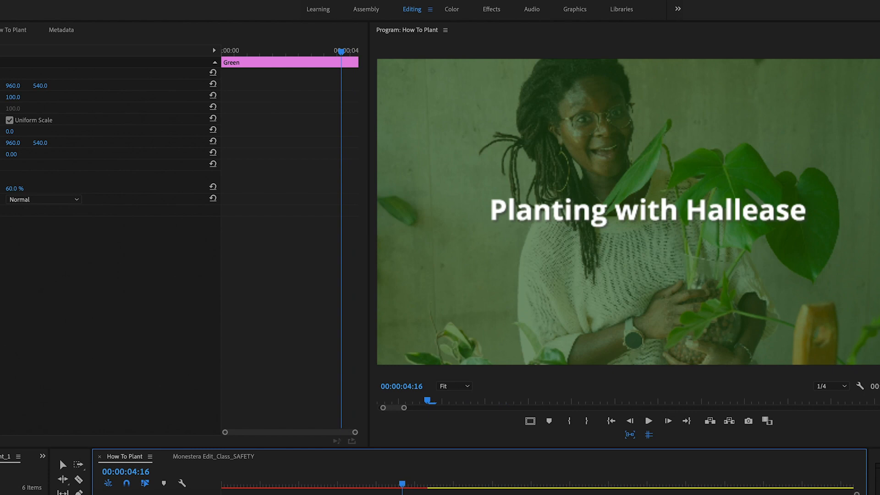
key(space)
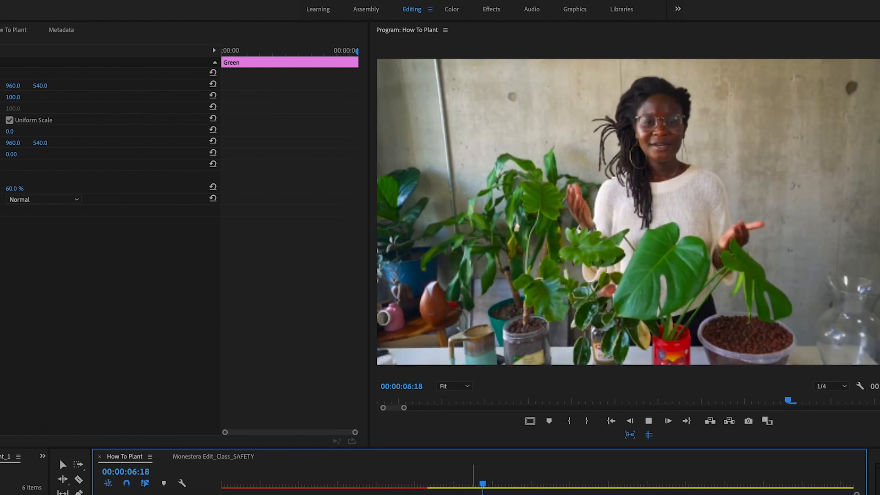
key(space)
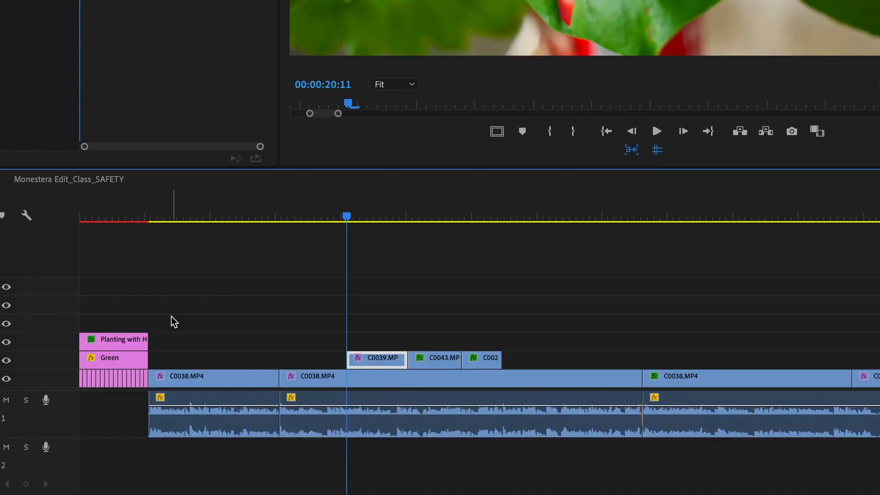
Step: Place a copy of the title clip on track V3 at 00:00:20:11
click(115, 344)
drag(114, 215, 111, 245)
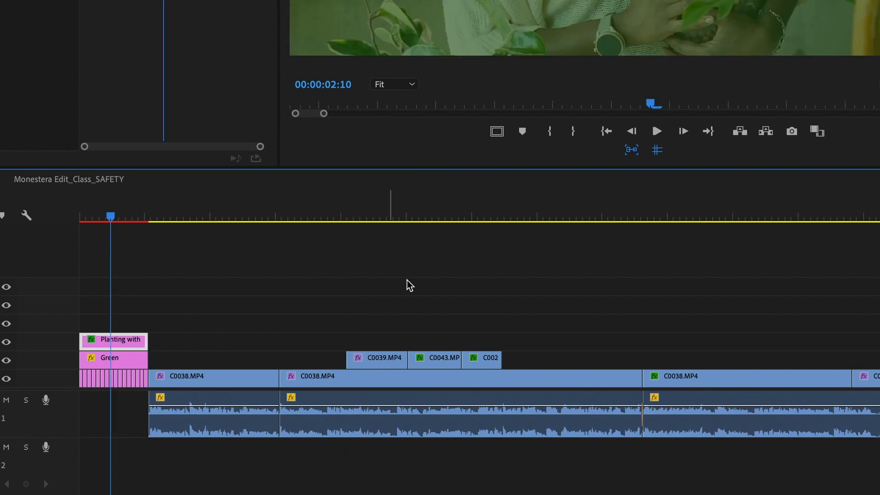
drag(356, 214, 346, 215)
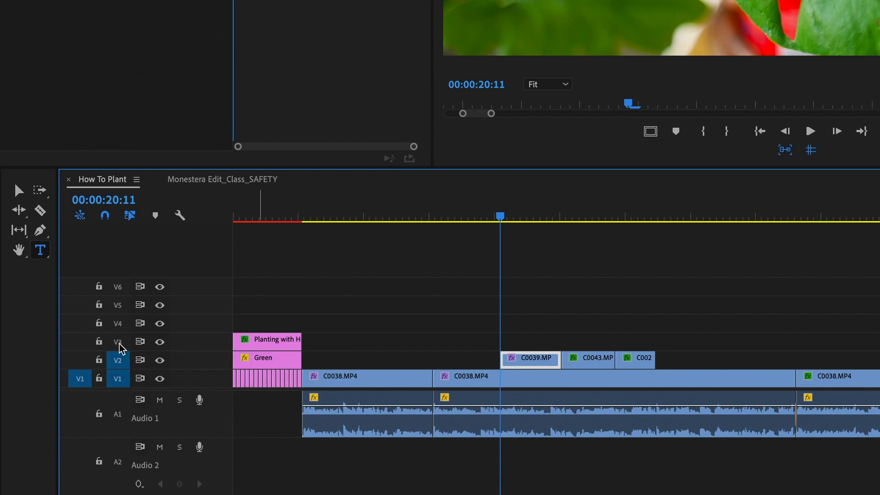
click(117, 364)
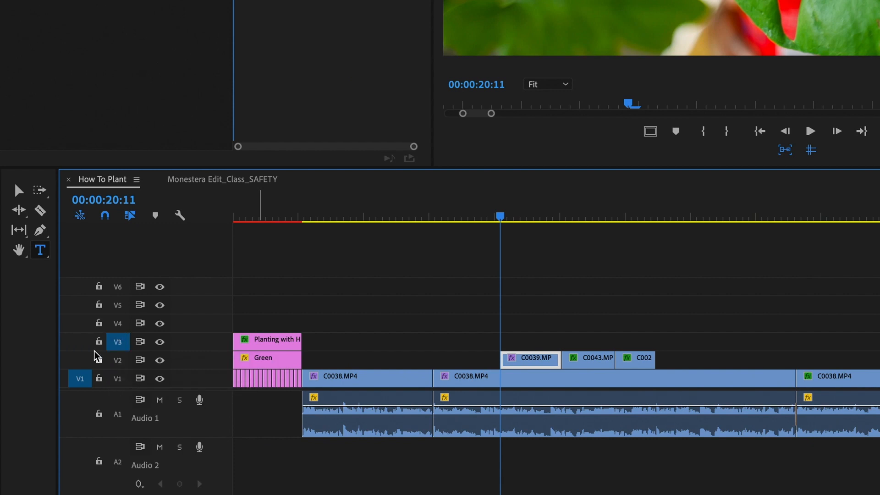
click(84, 343)
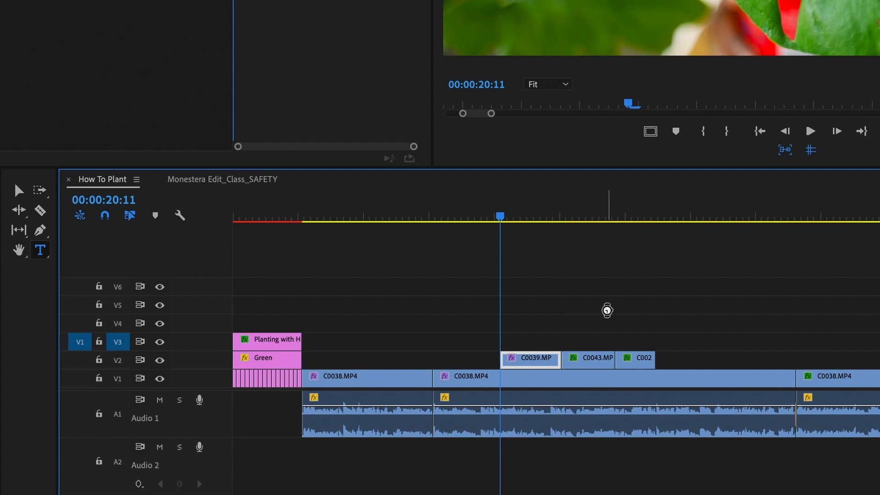
key(period)
click(536, 216)
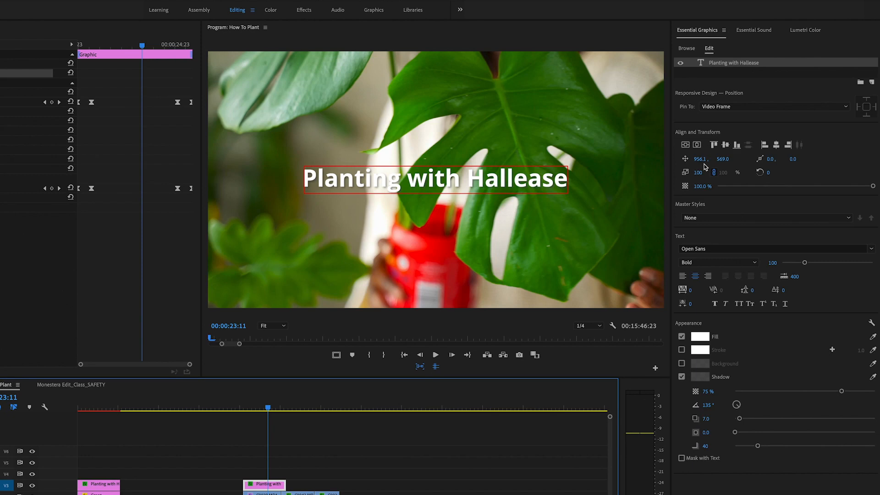
Step: Move the copied title down to vertical position 934 and change its text to Semihydroponics (LECA)
drag(723, 161, 878, 161)
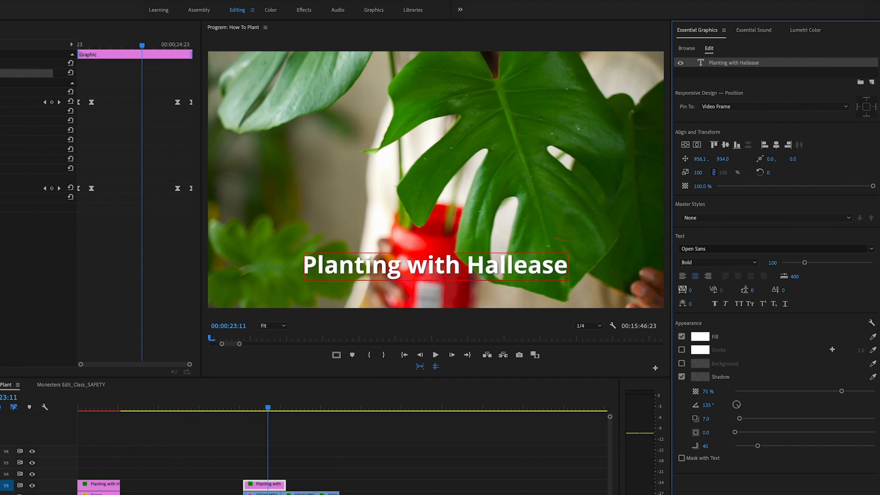
click(726, 64)
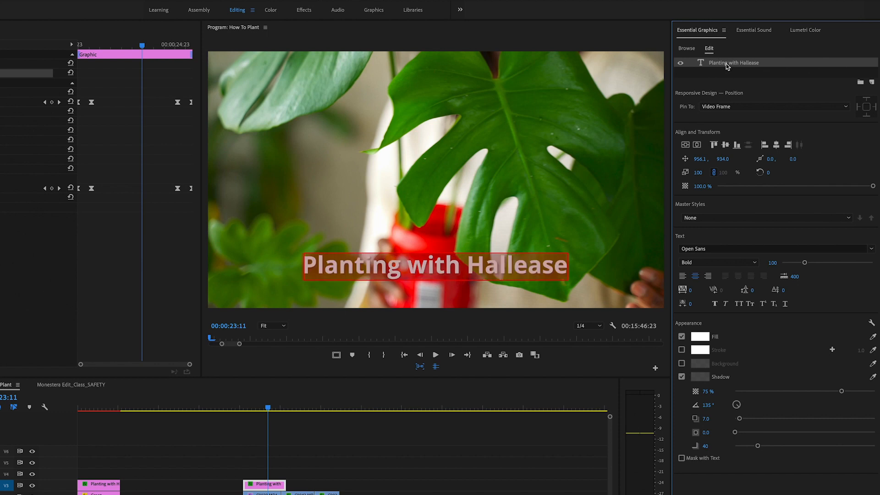
text(Sem)
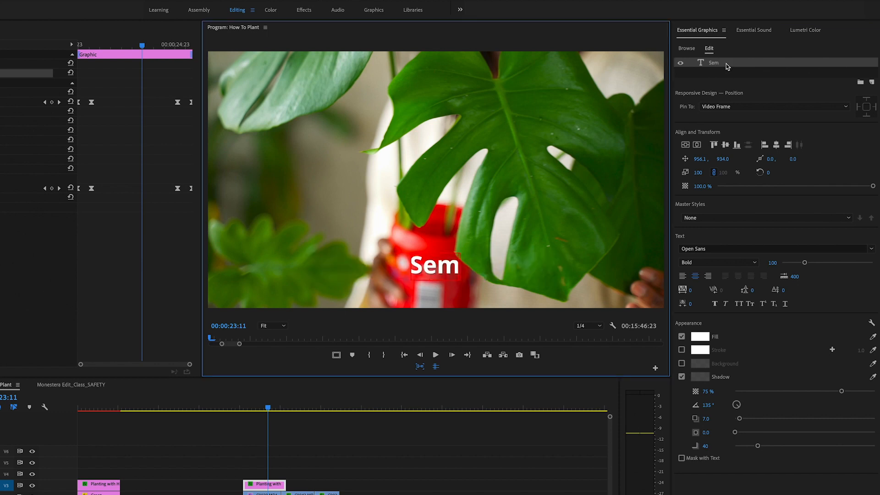
text(ihydrop)
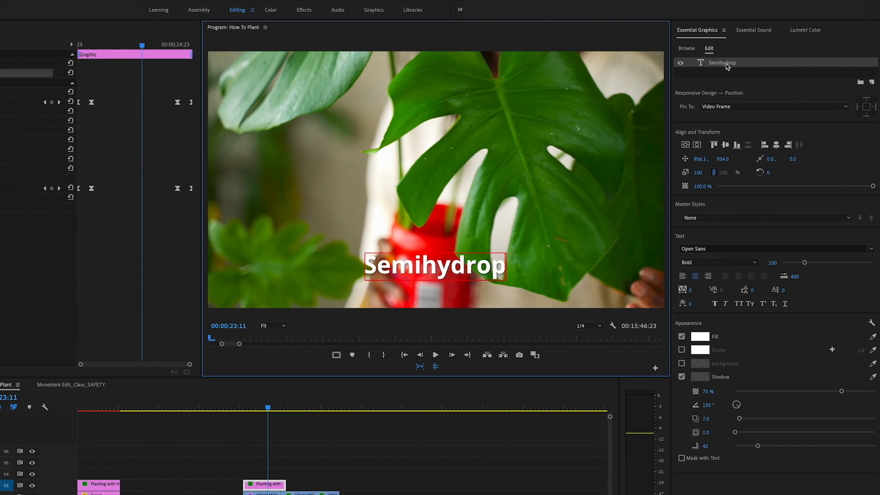
text(hon)
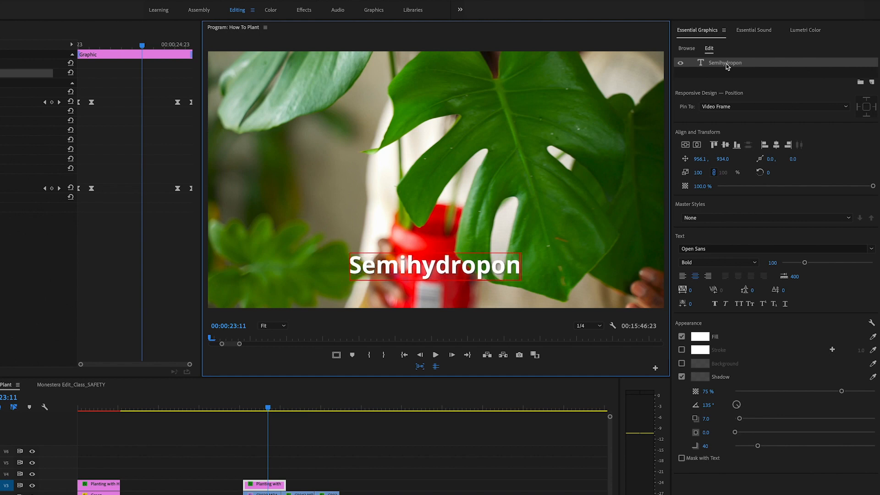
text(ics (LECA))
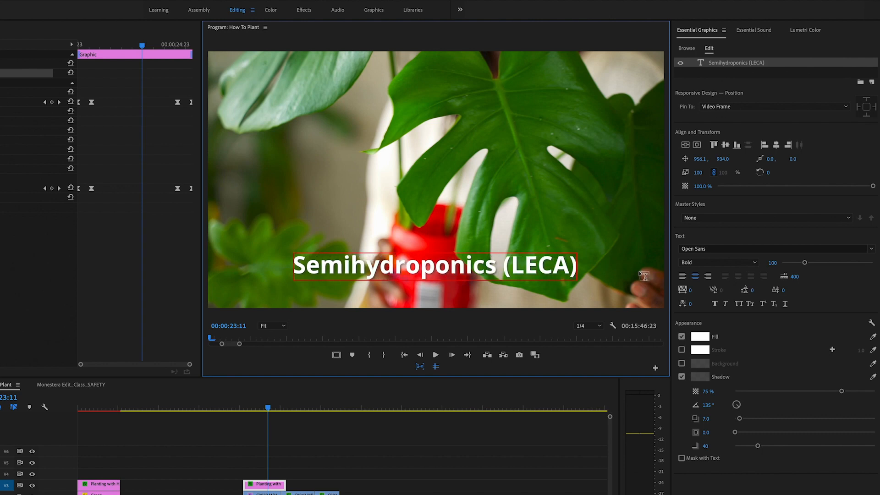
Step: Play back the new title over the footage
click(342, 467)
drag(250, 408, 243, 410)
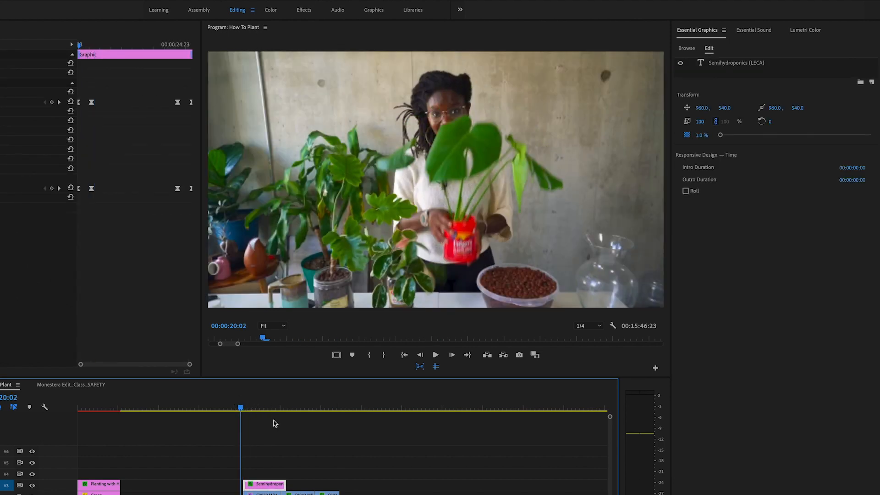
key(space)
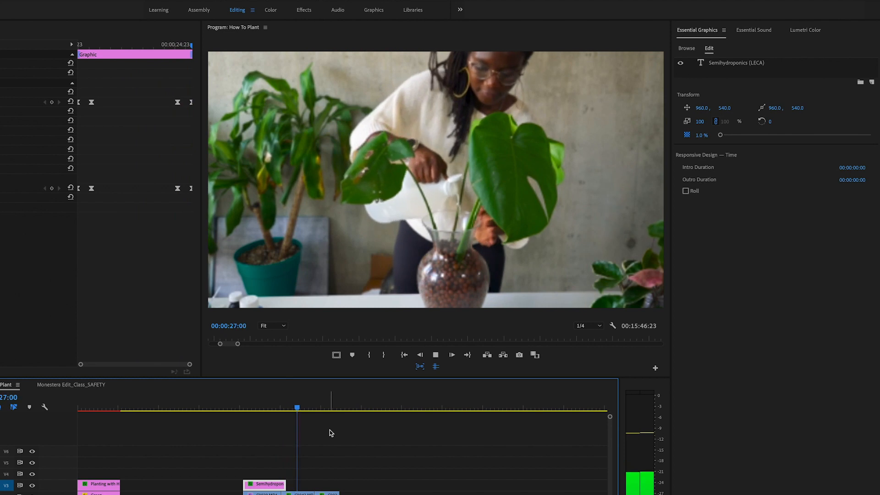
key(space)
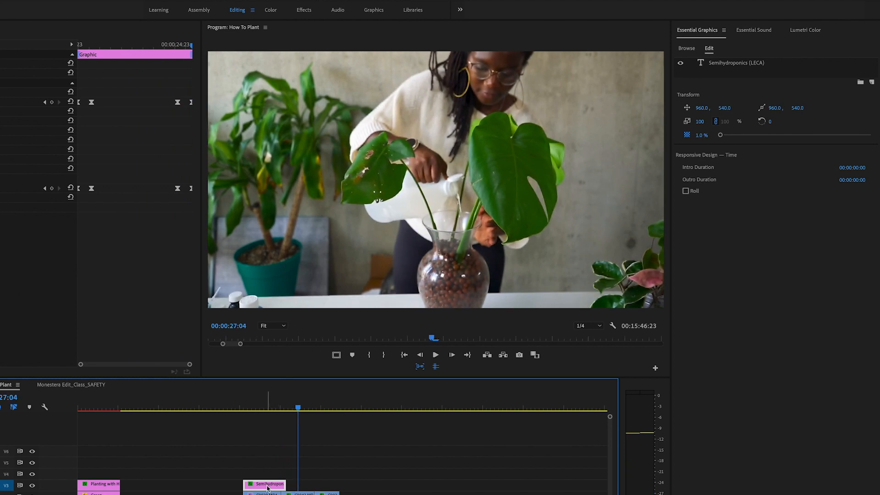
Step: Shift the Semihydroponics (LECA) title clip slightly later on the timeline and preview it
drag(296, 486, 319, 486)
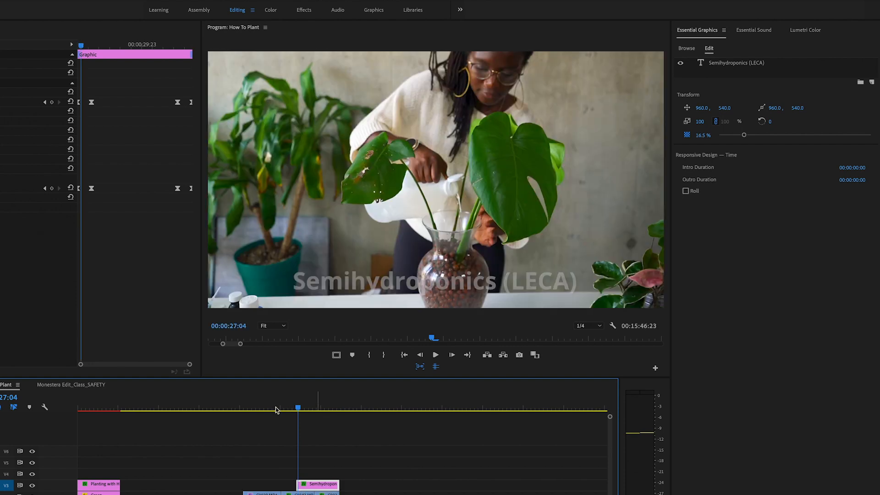
click(286, 409)
key(space)
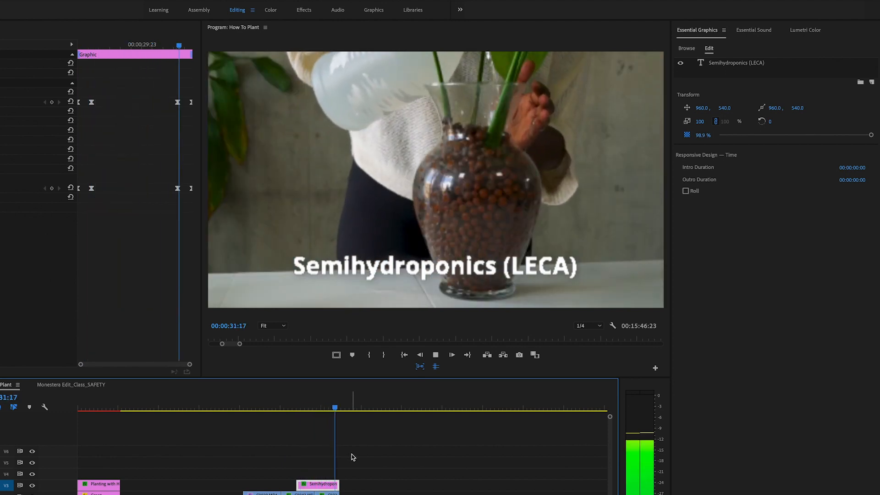
key(space)
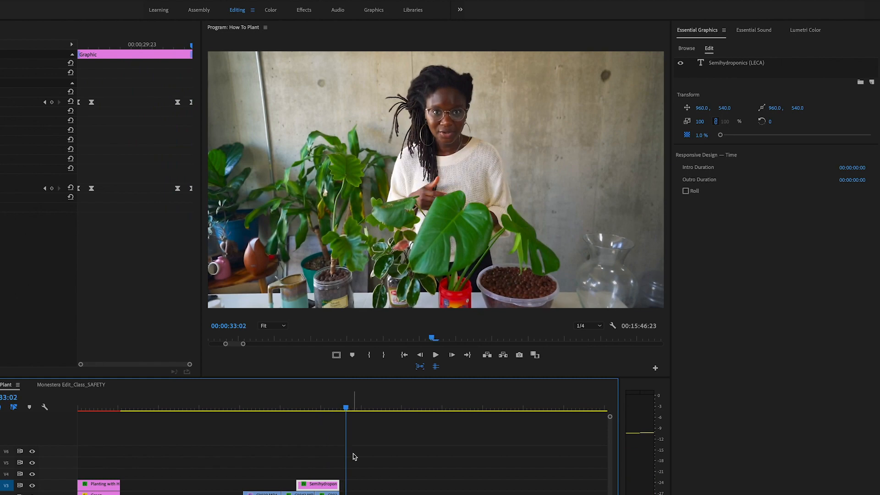